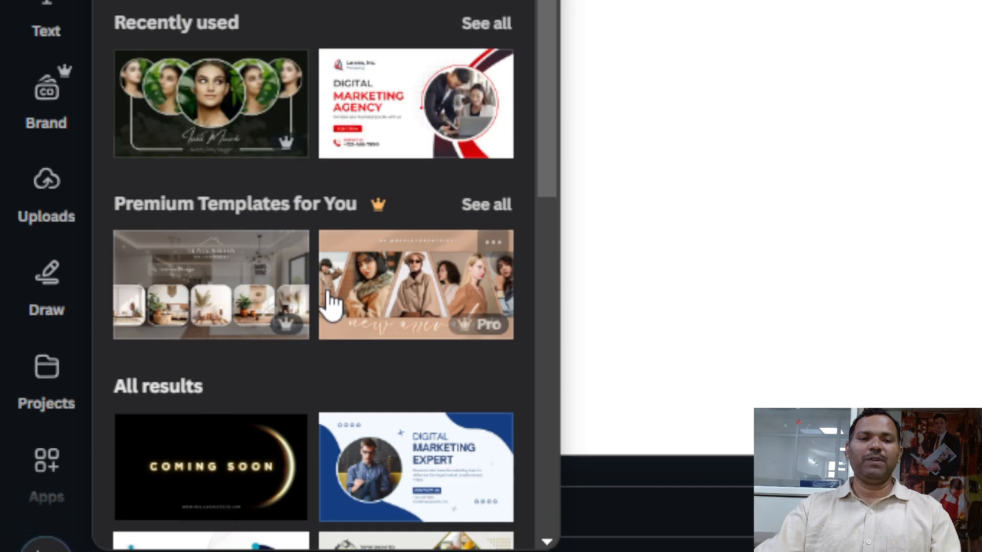
# Step: Apply the yellow and white "Digital Marketing Agency" template to the blank Facebook cover
pyautogui.scroll(-10, 330, 299)
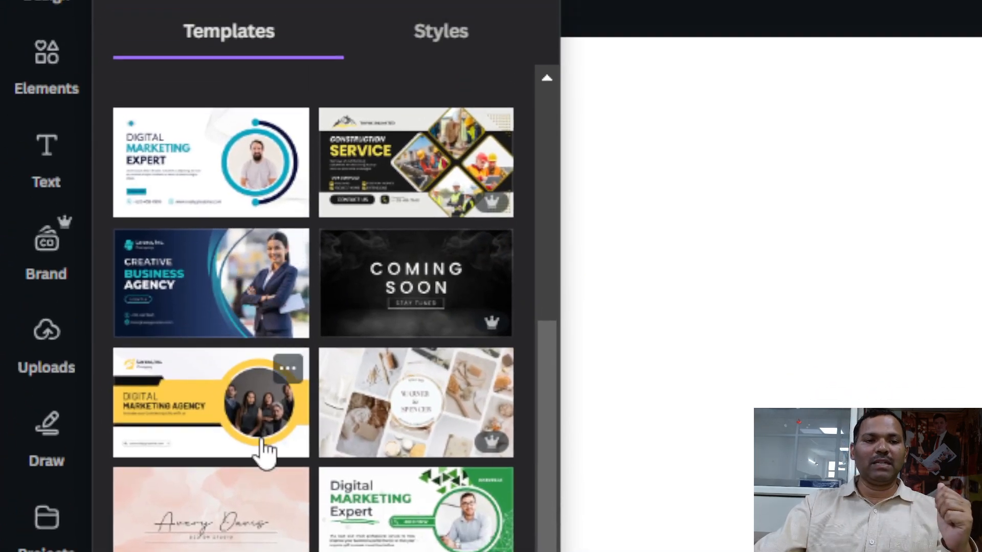
pyautogui.click(233, 424)
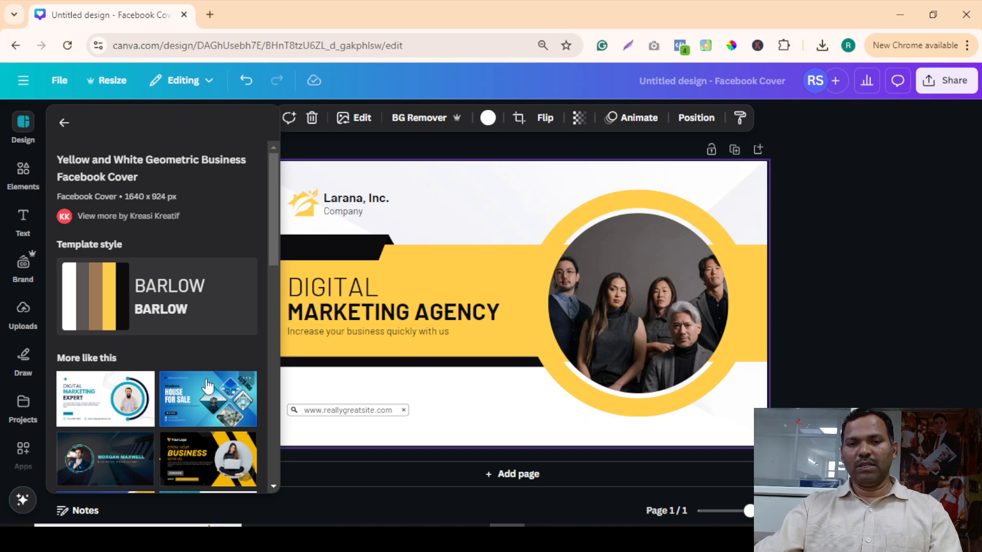
# Step: Add a second page and apply the dark blue "Business Consultant" template to it
pyautogui.click(527, 474)
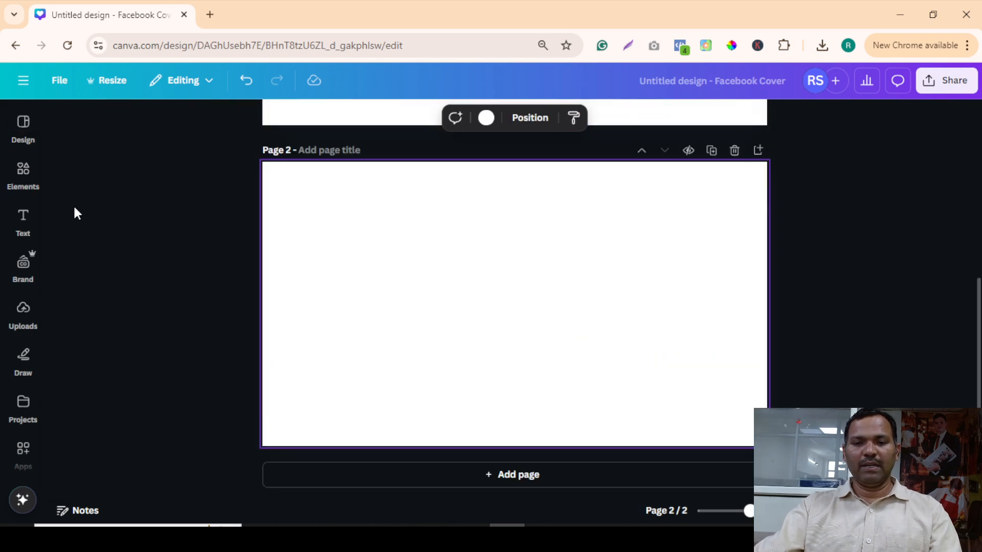
pyautogui.click(22, 137)
pyautogui.scroll(-2, 171, 292)
pyautogui.scroll(-5, 171, 293)
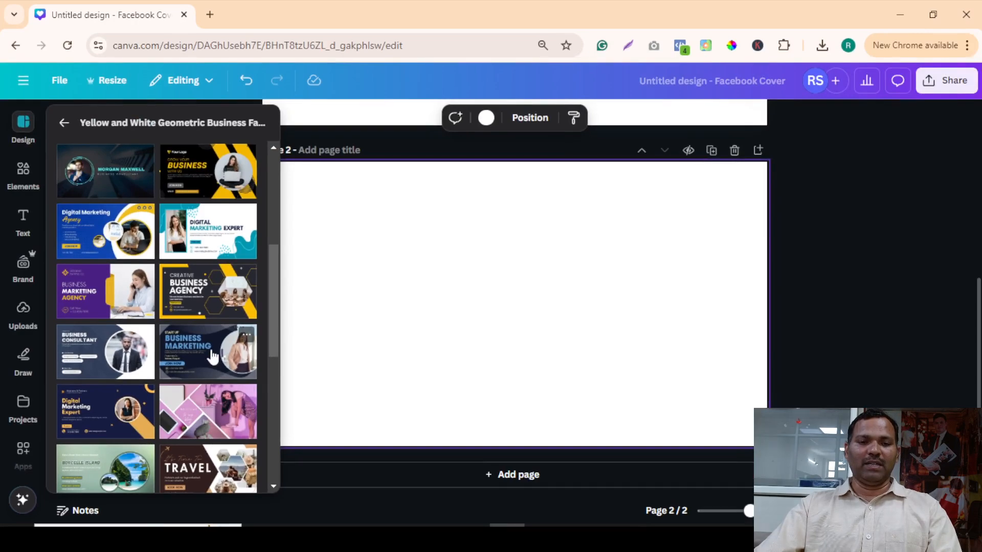
pyautogui.click(118, 358)
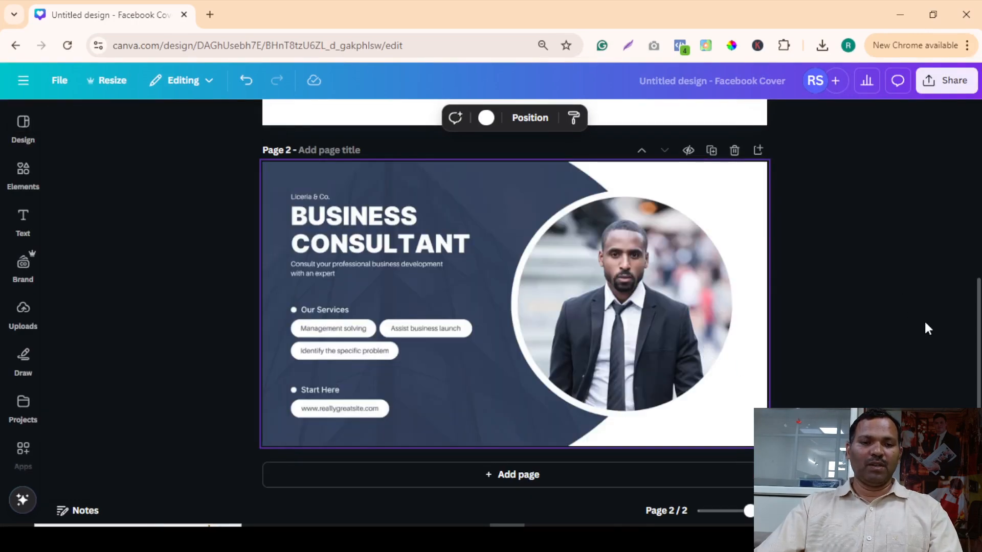
pyautogui.click(800, 320)
# Step: Replace the portrait in page 2's circular frame with the uploaded photo of the smiling family in white
pyautogui.click(536, 324)
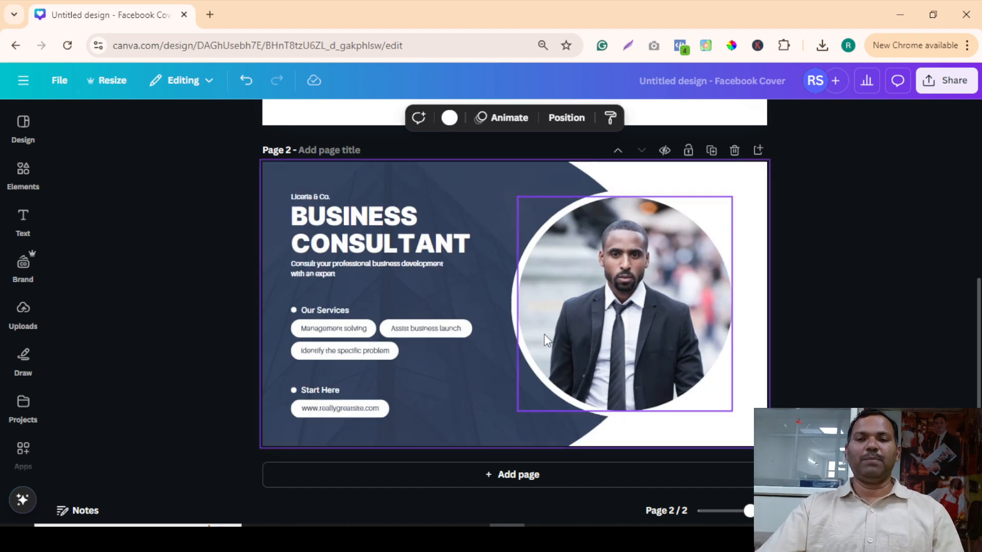
pyautogui.click(637, 313)
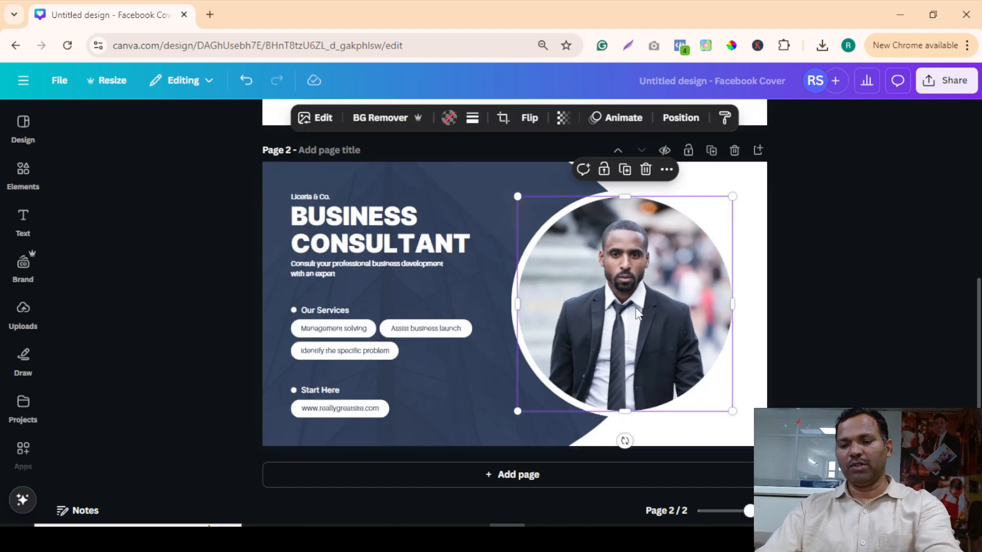
pyautogui.press('Delete')
pyautogui.click(26, 313)
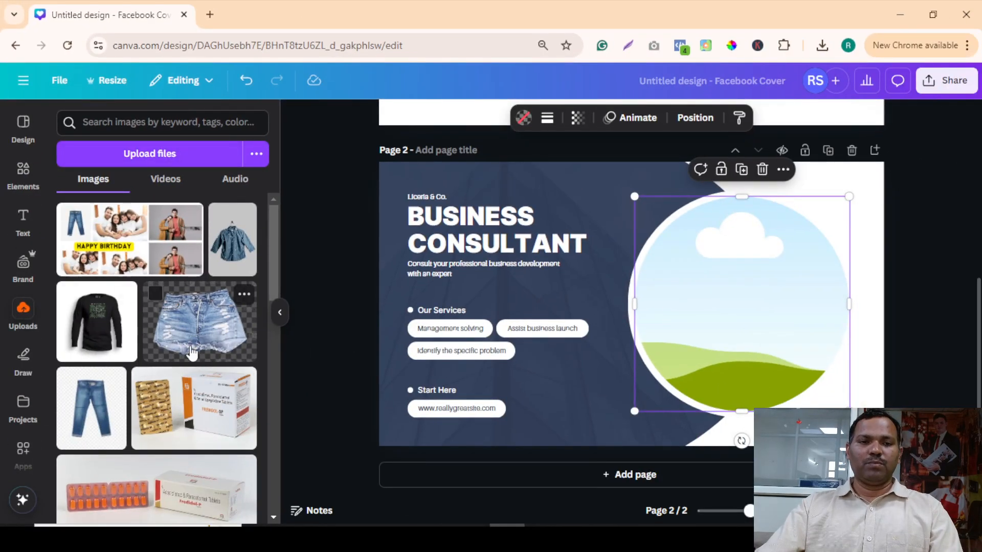
pyautogui.scroll(-5, 144, 342)
pyautogui.scroll(-5, 144, 342)
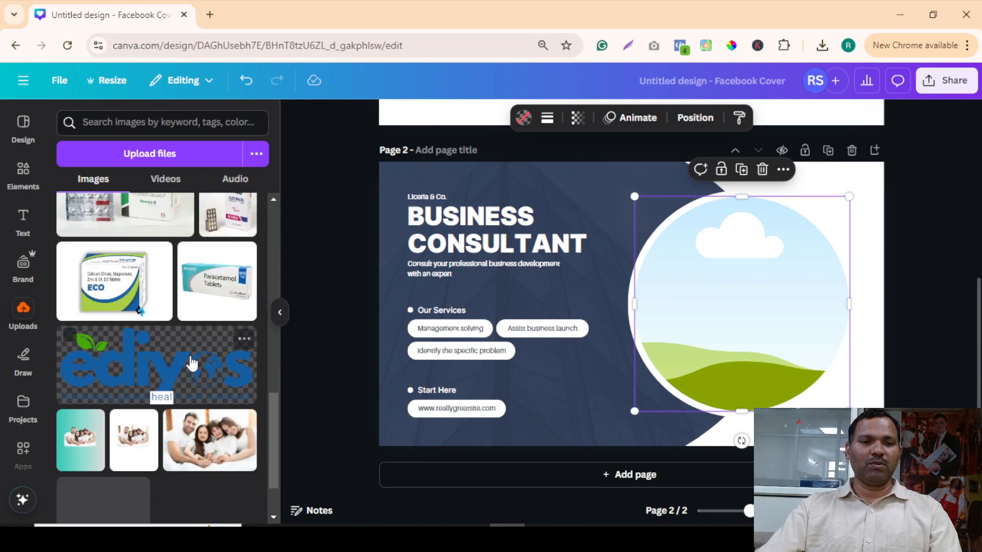
pyautogui.moveTo(222, 382); pyautogui.dragTo(741, 307)
pyautogui.click(954, 301)
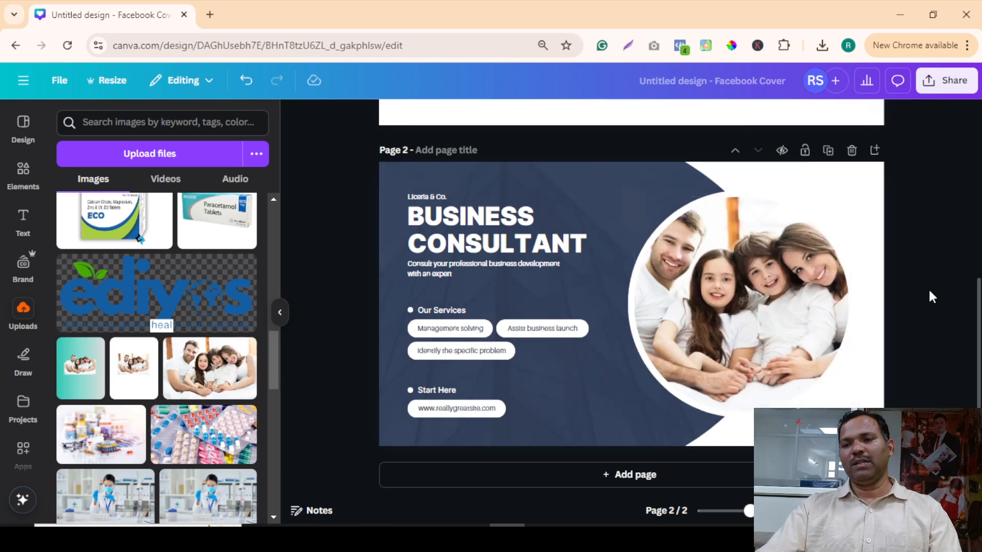
# Step: Remove the team photo from the yellow circular frame on page 1, leaving the frame empty
pyautogui.click(397, 175)
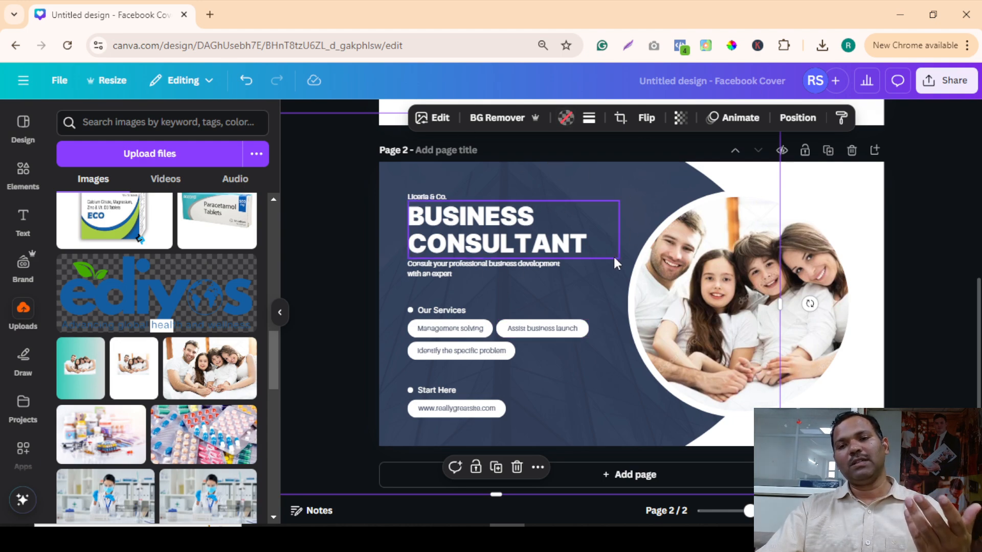
pyautogui.scroll(5, 614, 256)
pyautogui.click(466, 254)
pyautogui.click(536, 299)
pyautogui.click(761, 240)
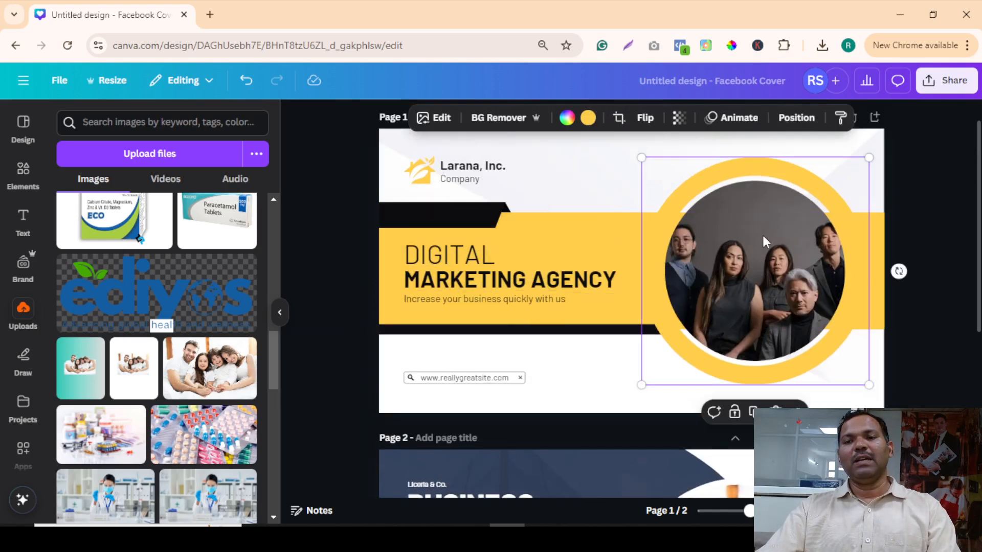
pyautogui.press('Delete')
pyautogui.click(941, 180)
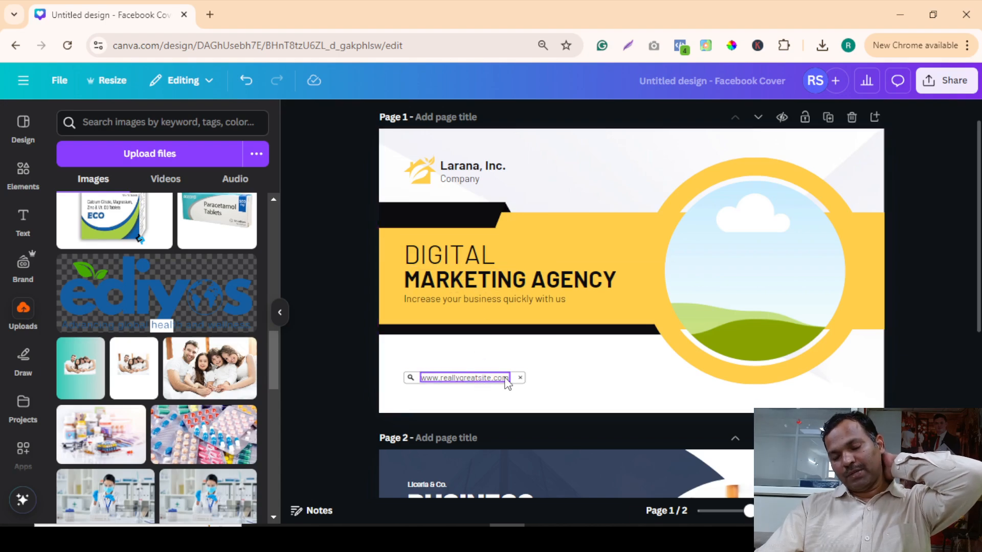
# Step: Check the download settings for the two-page Facebook cover without downloading it
pyautogui.scroll(-3, 737, 389)
pyautogui.scroll(4, 764, 279)
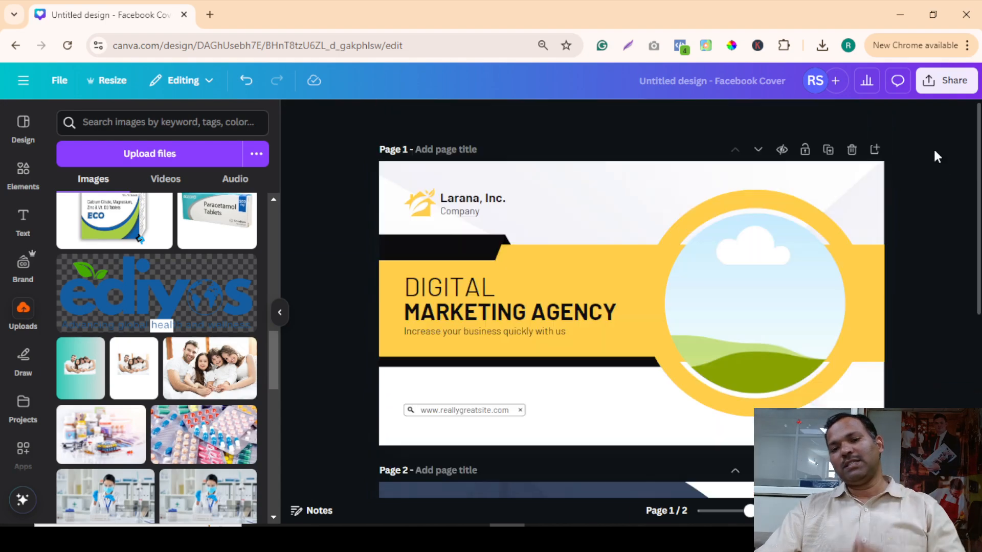
pyautogui.click(948, 93)
pyautogui.click(747, 340)
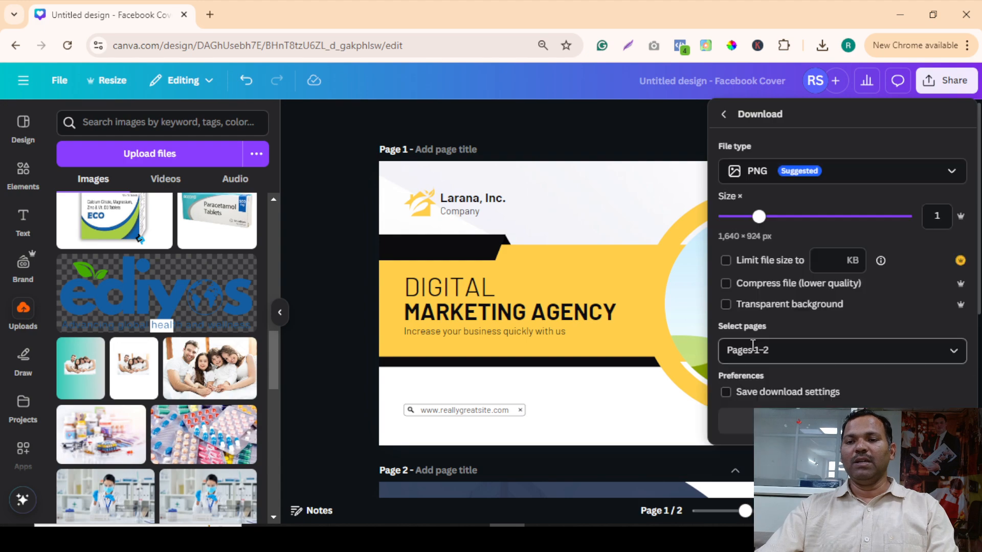
pyautogui.click(328, 259)
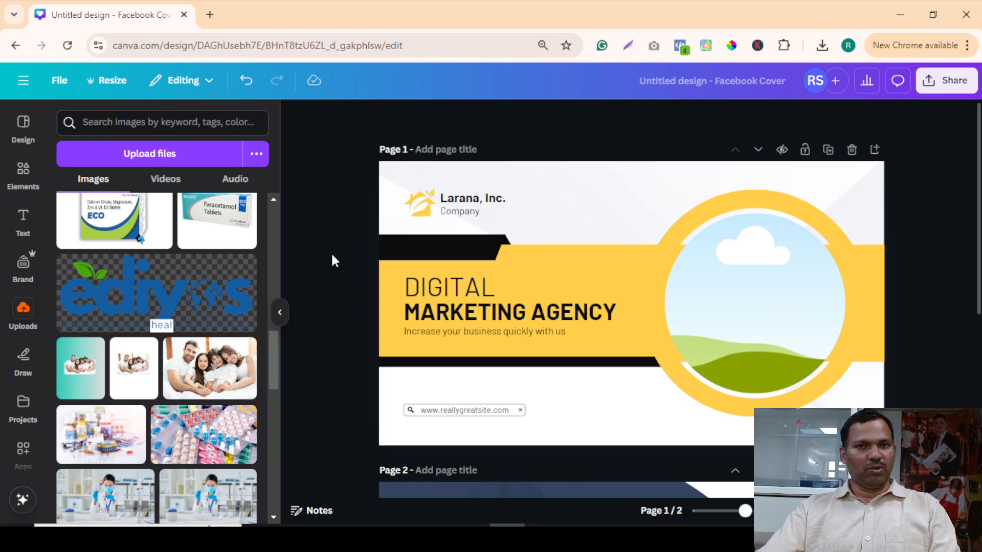
# Step: Search the new-design formats for "linkedin" and "linkedin banner", and create a Banner (Landscape) design of 1000 × 500 mm
pyautogui.click(22, 82)
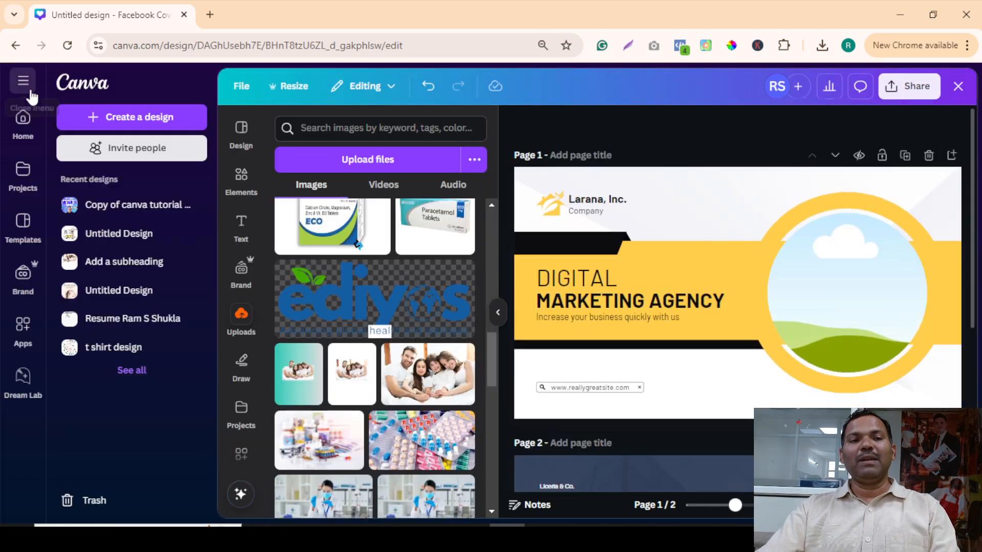
pyautogui.click(161, 116)
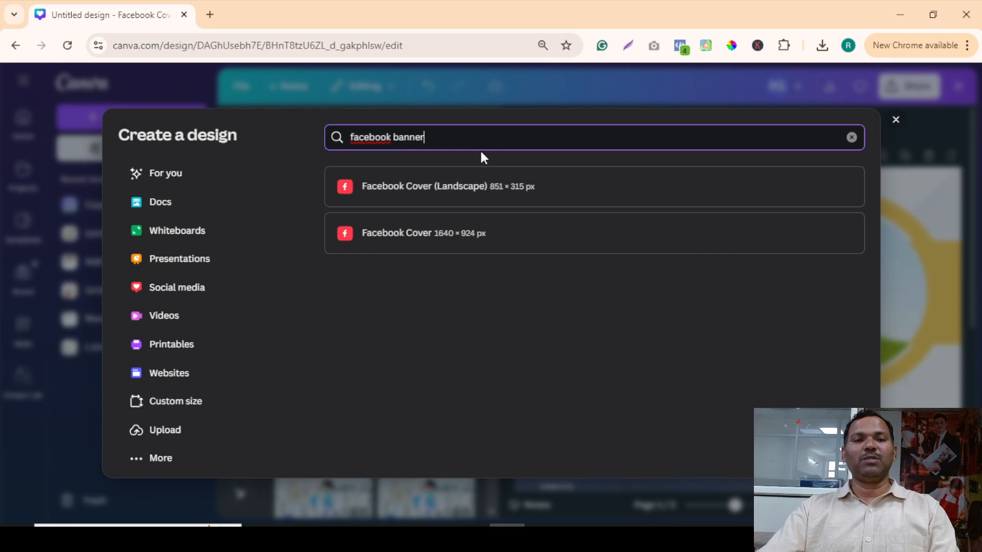
pyautogui.hotkey('ctrl', 'a')
pyautogui.write('linkedin')
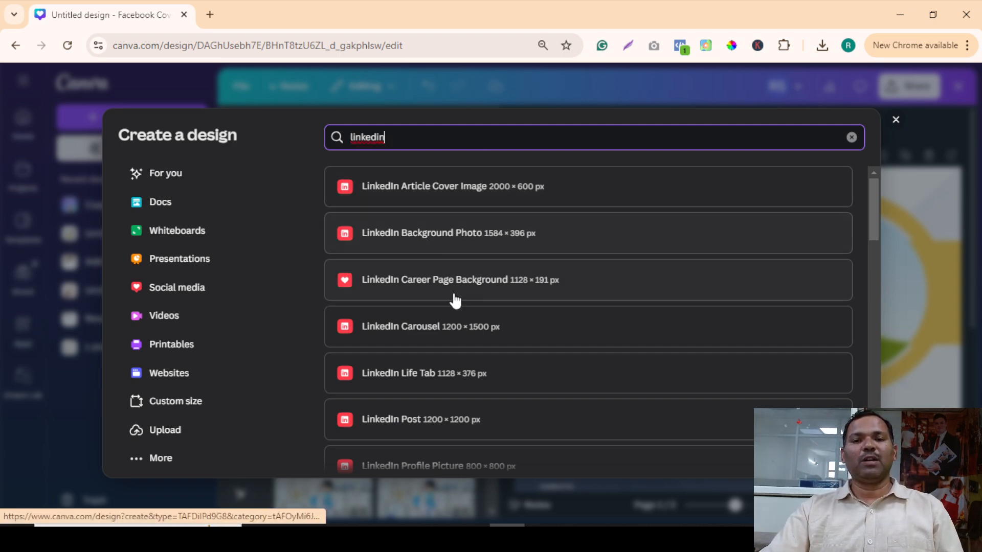
pyautogui.scroll(-2, 512, 332)
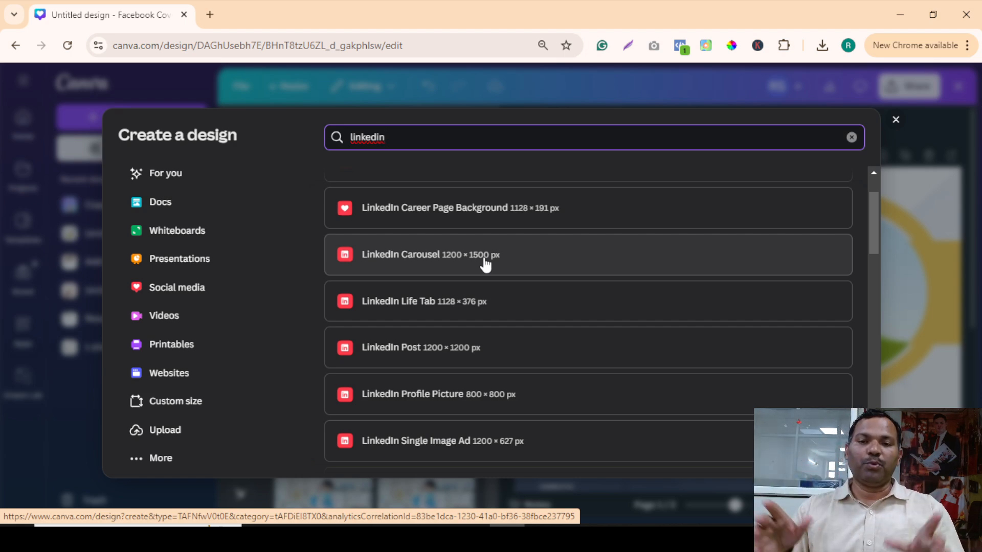
pyautogui.scroll(-3, 496, 343)
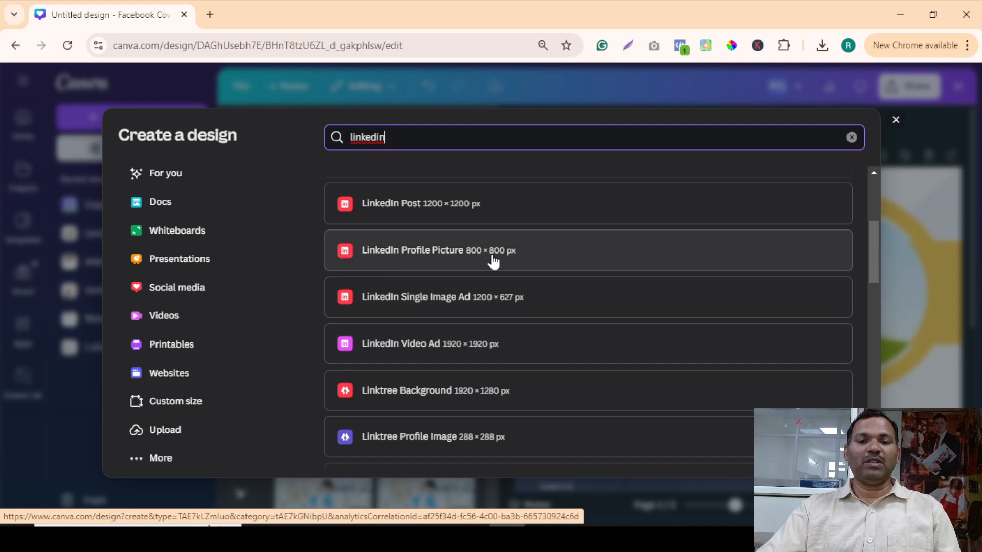
pyautogui.scroll(-2, 533, 340)
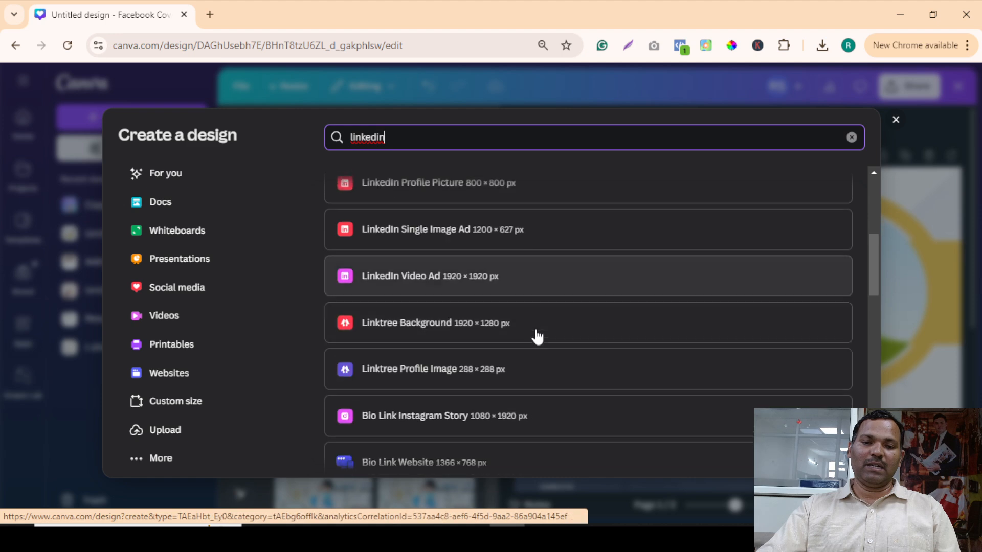
pyautogui.scroll(-3, 587, 359)
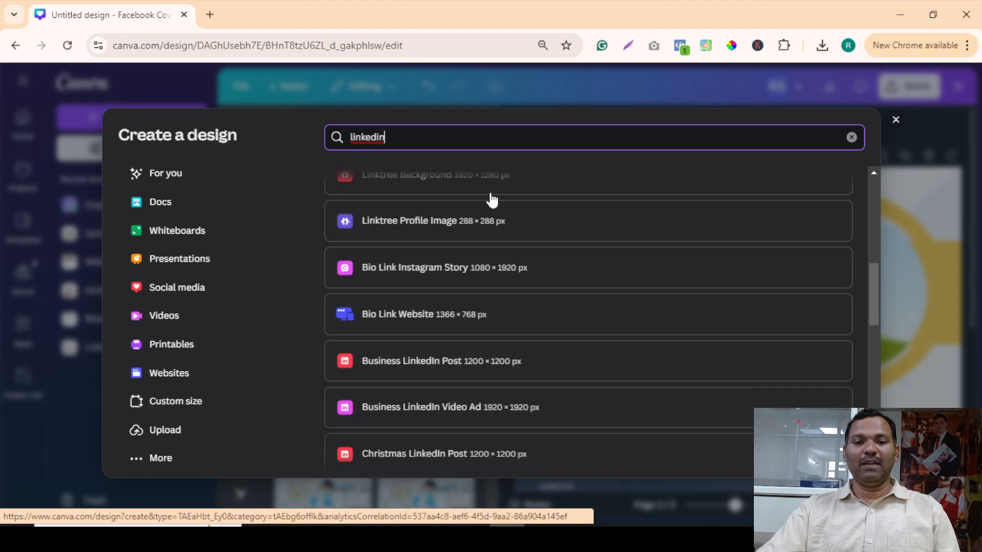
pyautogui.write('banner')
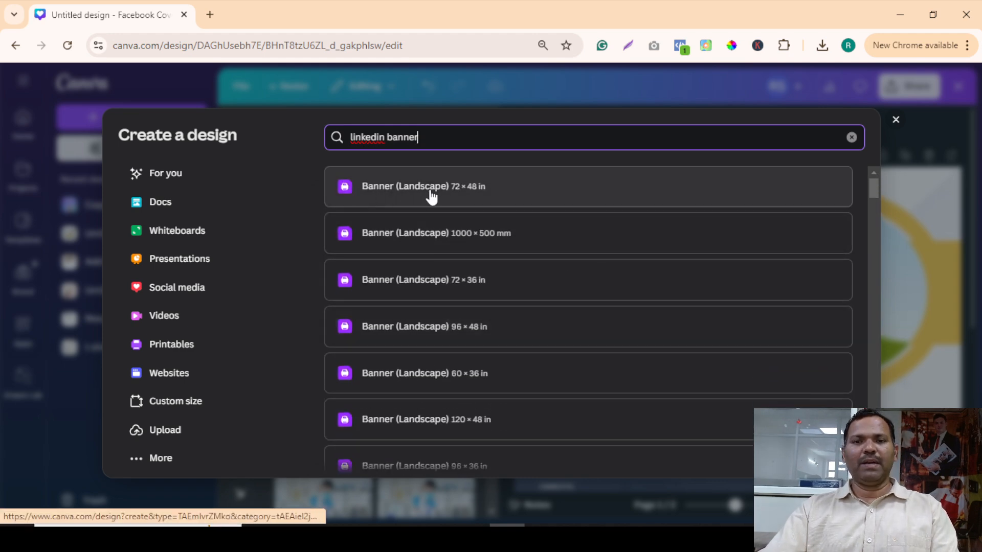
pyautogui.click(417, 238)
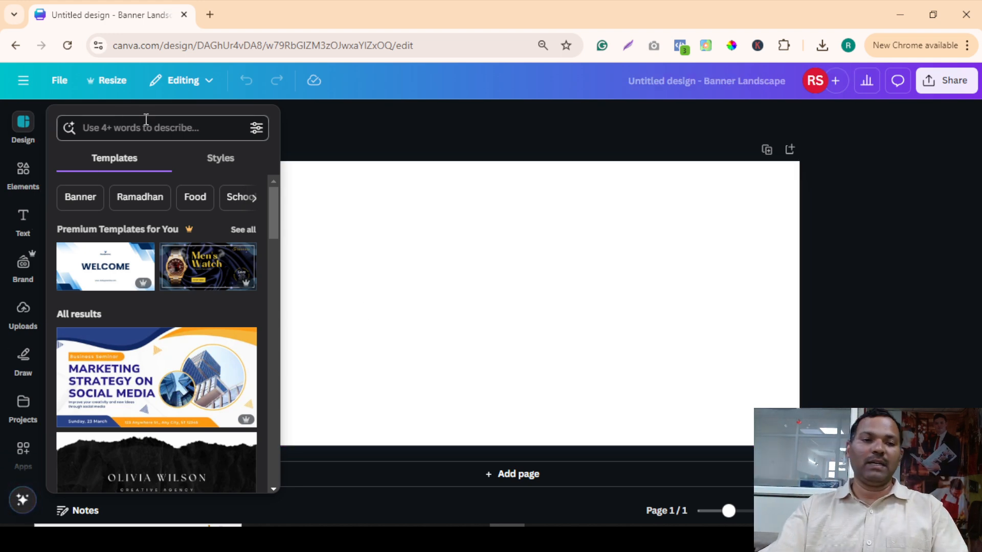
# Step: Search the templates for "linkedin" and apply the purple "Content Creator" template with the pink circular photo frame
pyautogui.click(147, 120)
pyautogui.write('linkedin')
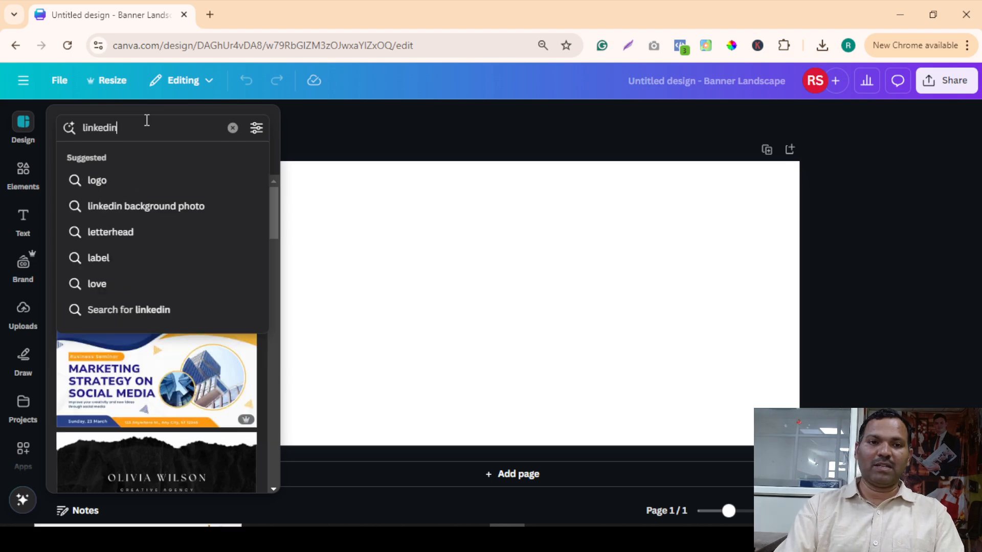
pyautogui.press('Return')
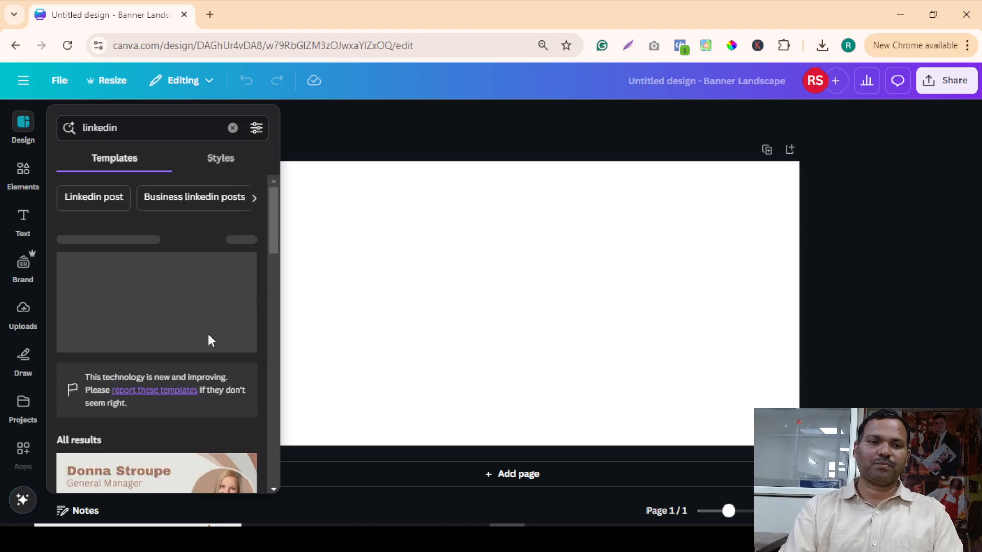
pyautogui.scroll(-2, 190, 309)
pyautogui.scroll(-8, 189, 309)
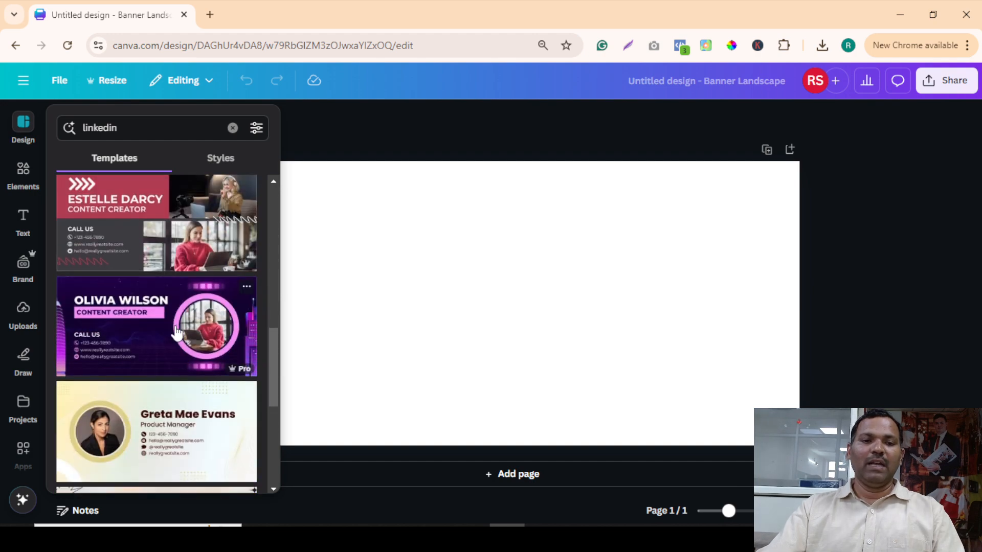
pyautogui.click(179, 335)
pyautogui.click(910, 285)
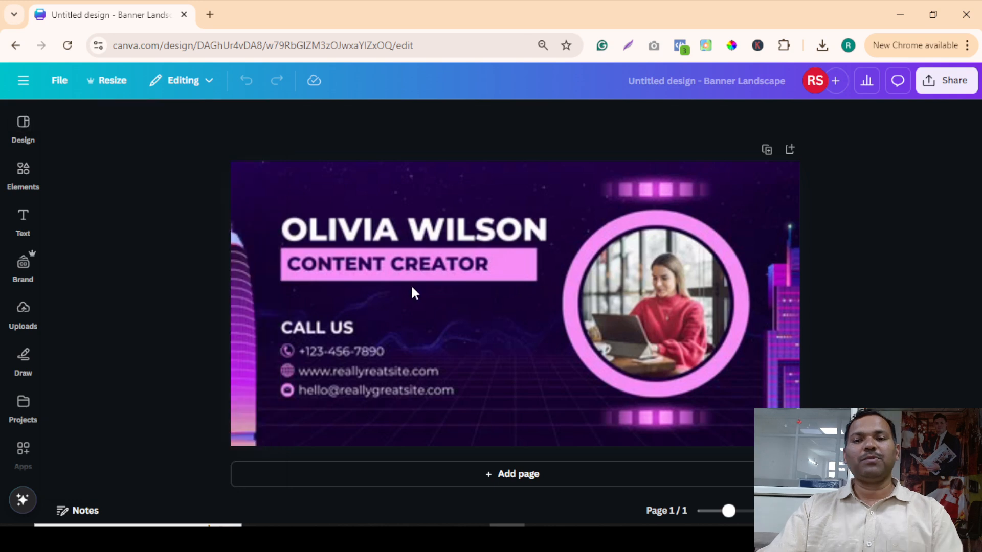
pyautogui.click(290, 176)
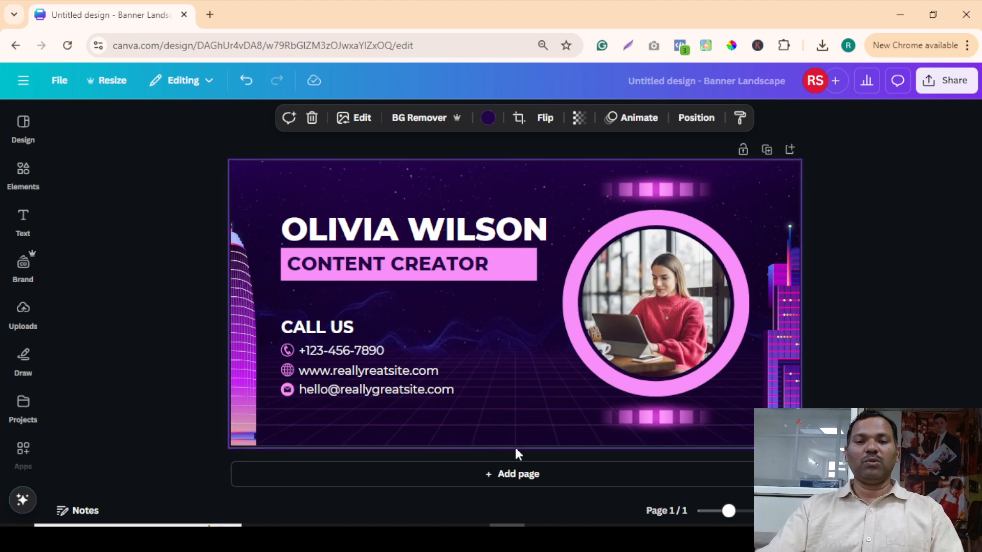
# Step: Search the new-design formats for "youtube banner" and create a YouTube Banner design of 2560 × 1440 px
pyautogui.click(23, 82)
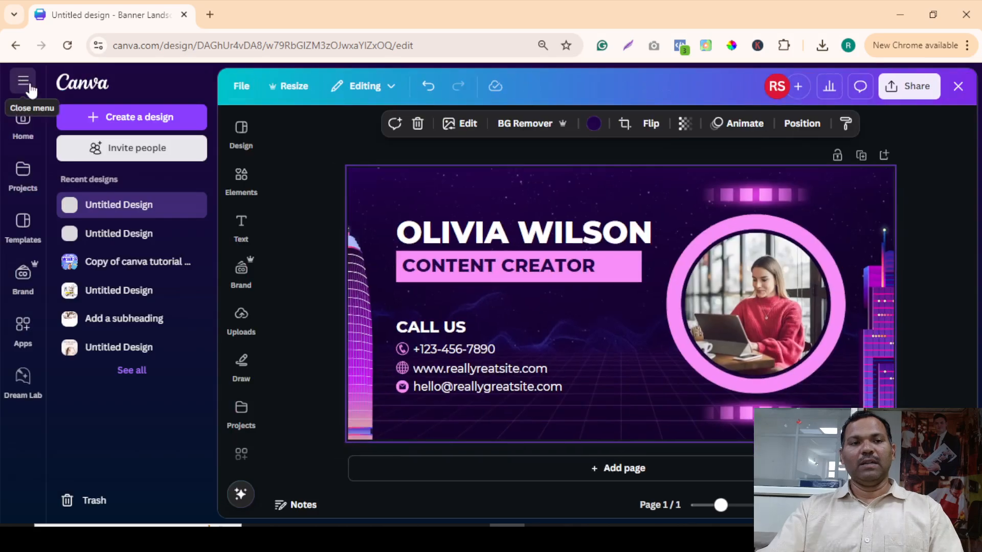
pyautogui.click(127, 116)
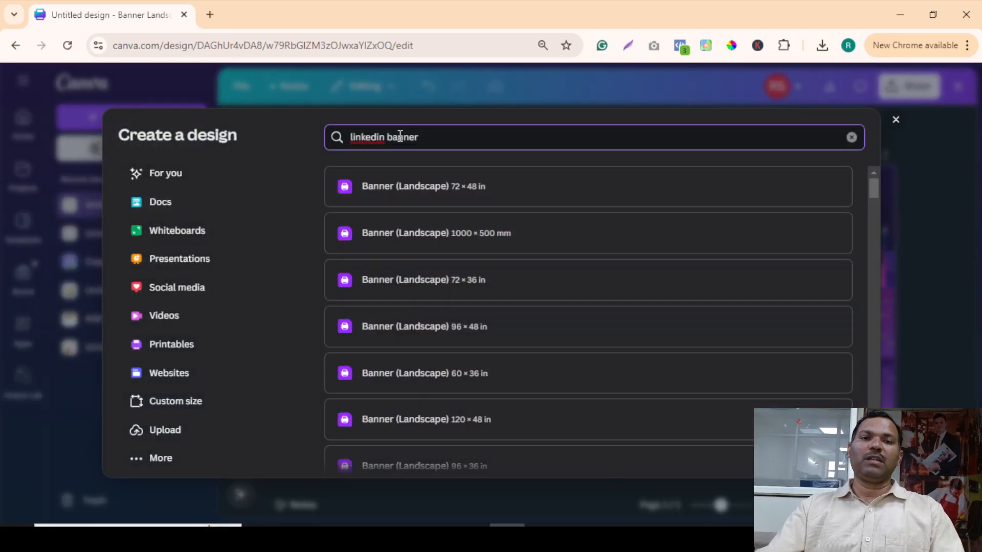
pyautogui.write('youtub')
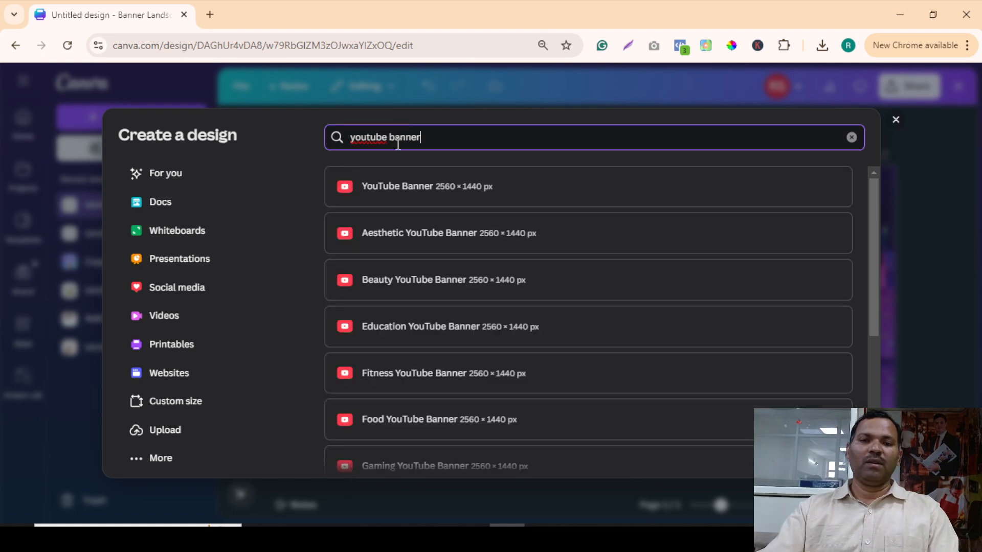
pyautogui.click(421, 193)
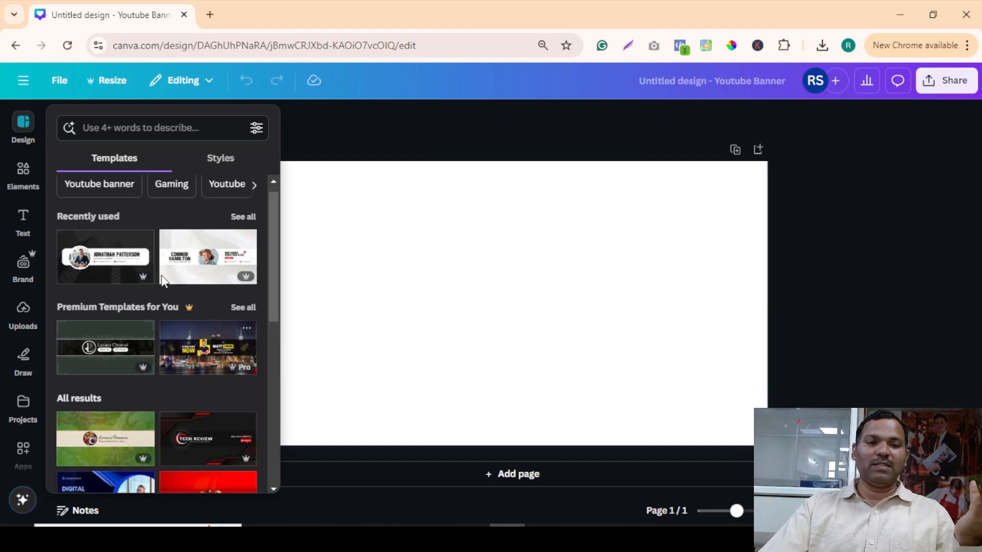
# Step: Apply the black and yellow YouTube banner template with the silver circular photo frame to page 1
pyautogui.scroll(-4, 164, 286)
pyautogui.scroll(-3, 174, 301)
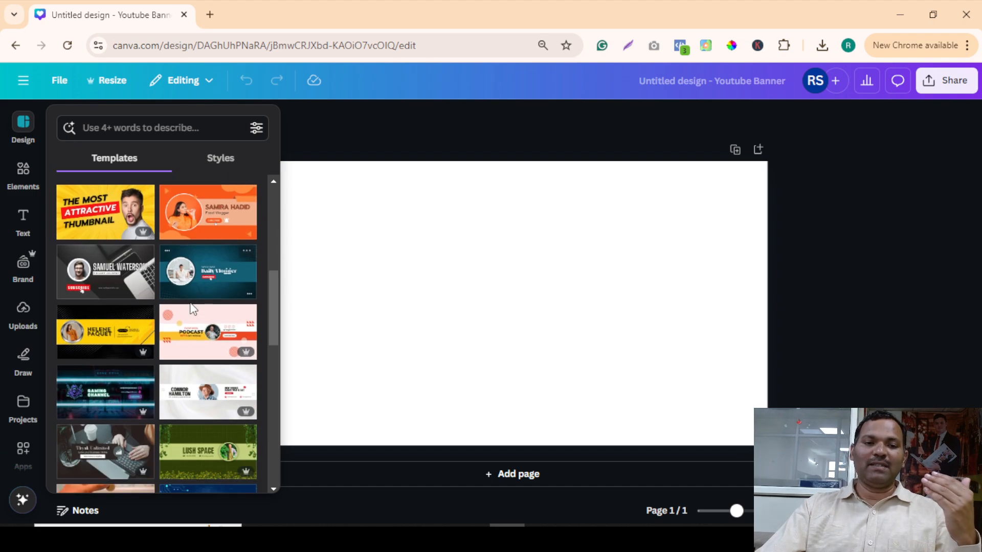
pyautogui.click(139, 335)
pyautogui.click(913, 293)
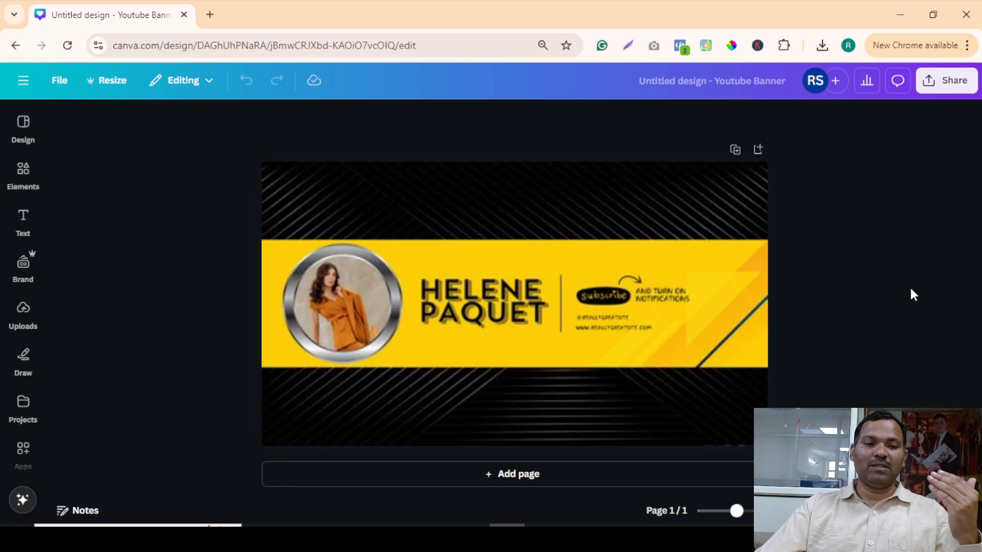
pyautogui.click(393, 311)
# Step: Add a second page to the banner design and search the templates for "cooking"
pyautogui.click(528, 474)
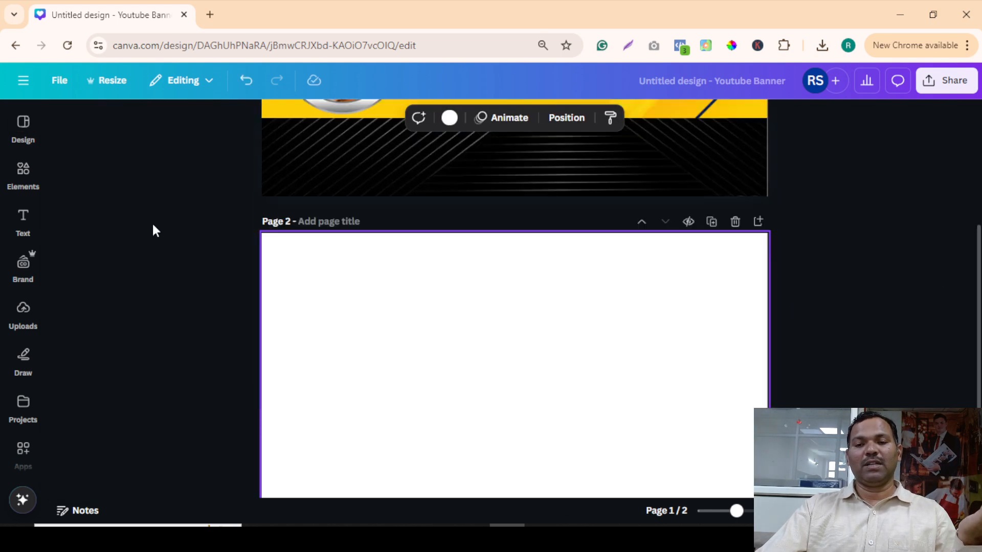
pyautogui.click(23, 171)
pyautogui.click(24, 131)
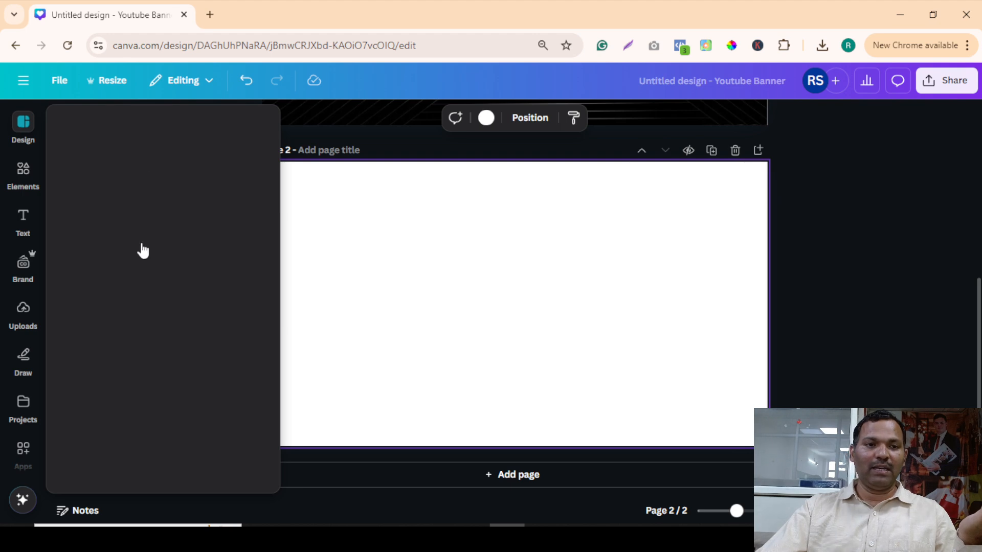
pyautogui.scroll(-5, 142, 276)
pyautogui.click(63, 117)
pyautogui.write('cooking')
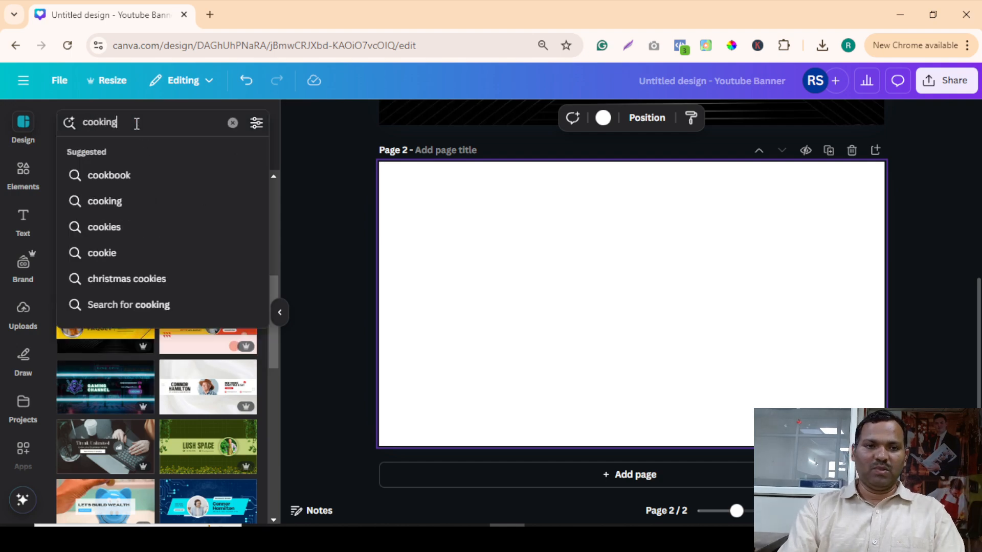
pyautogui.press('Return')
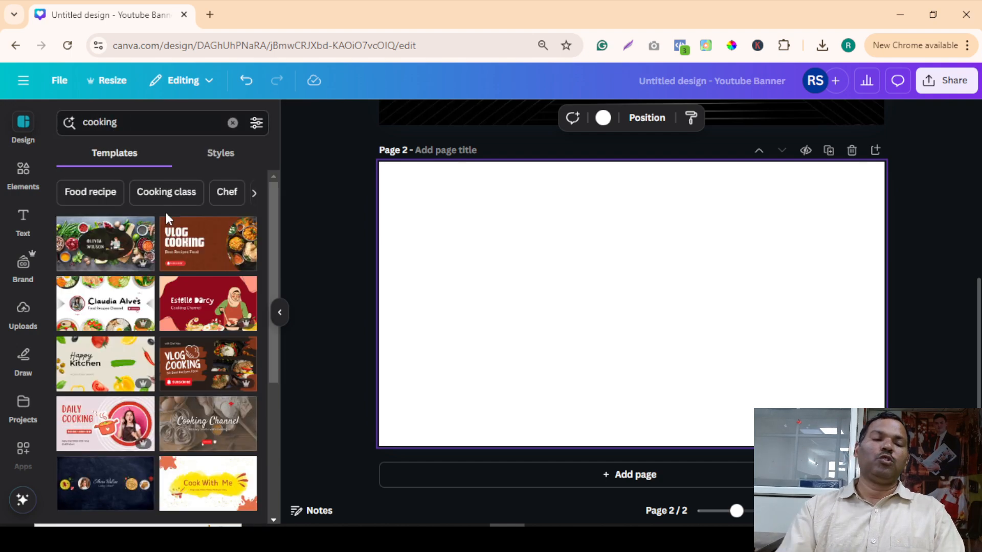
# Step: Apply the "Brown and Yellow Illustration Food Vlogger Youtube Banner" template to page 2
pyautogui.scroll(-5, 228, 334)
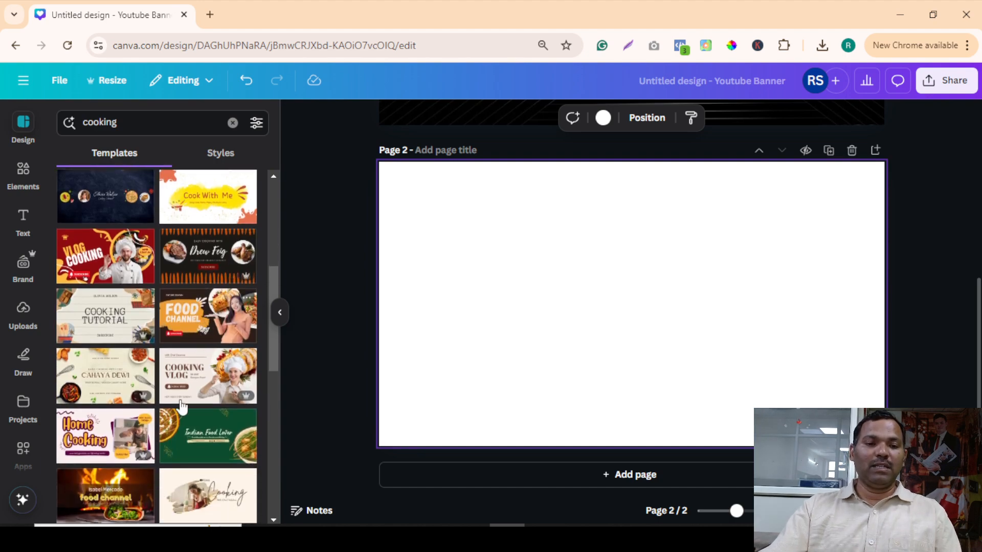
pyautogui.scroll(-10, 199, 360)
pyautogui.scroll(-10, 176, 376)
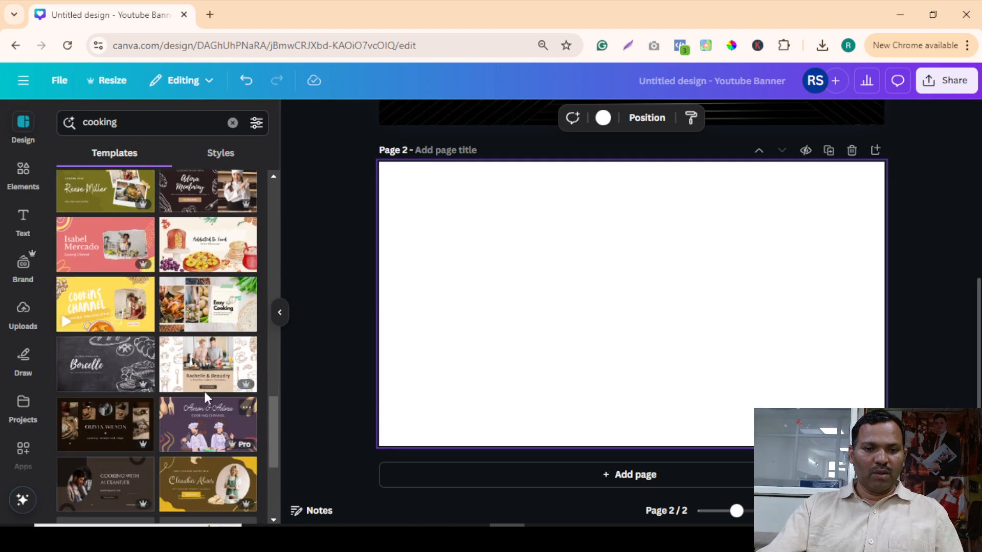
pyautogui.scroll(-4, 243, 379)
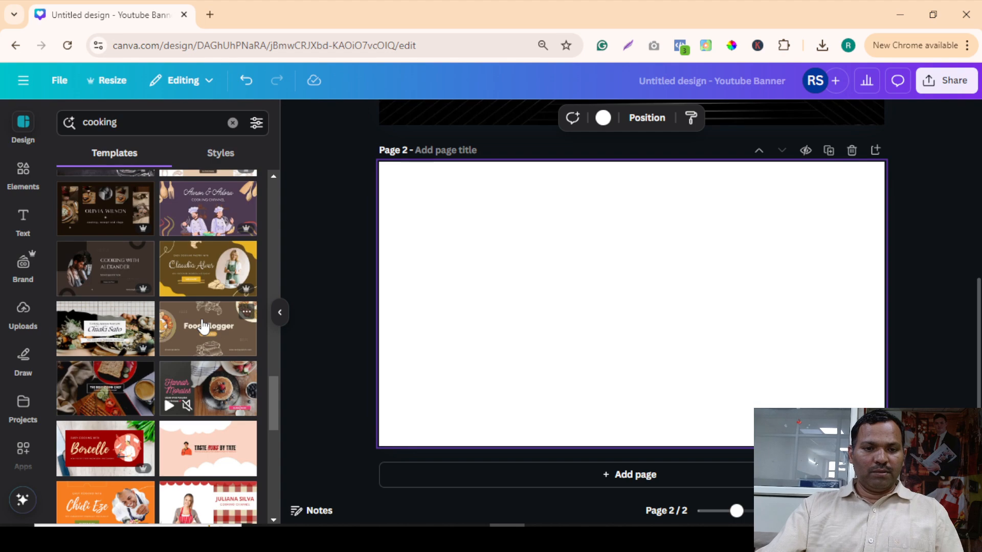
pyautogui.click(244, 329)
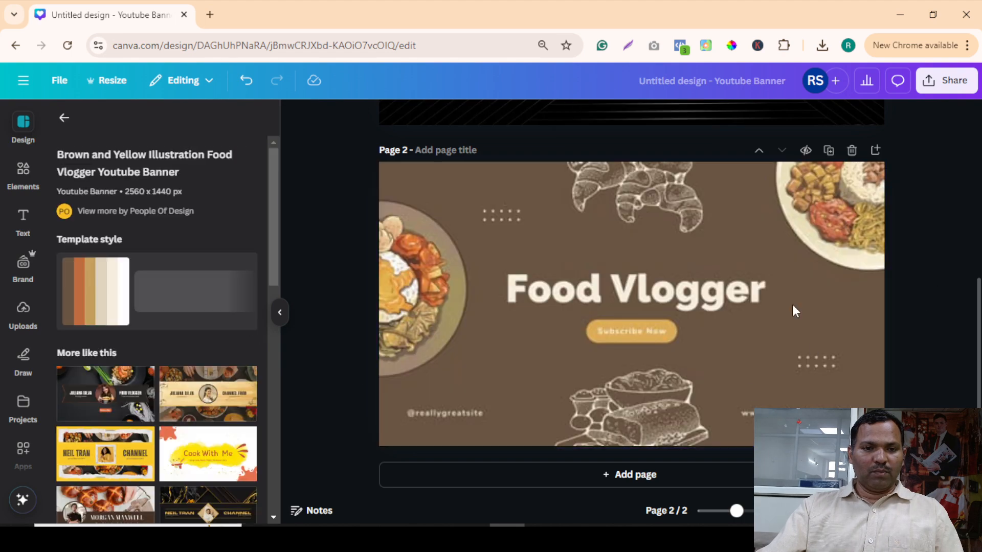
pyautogui.click(509, 299)
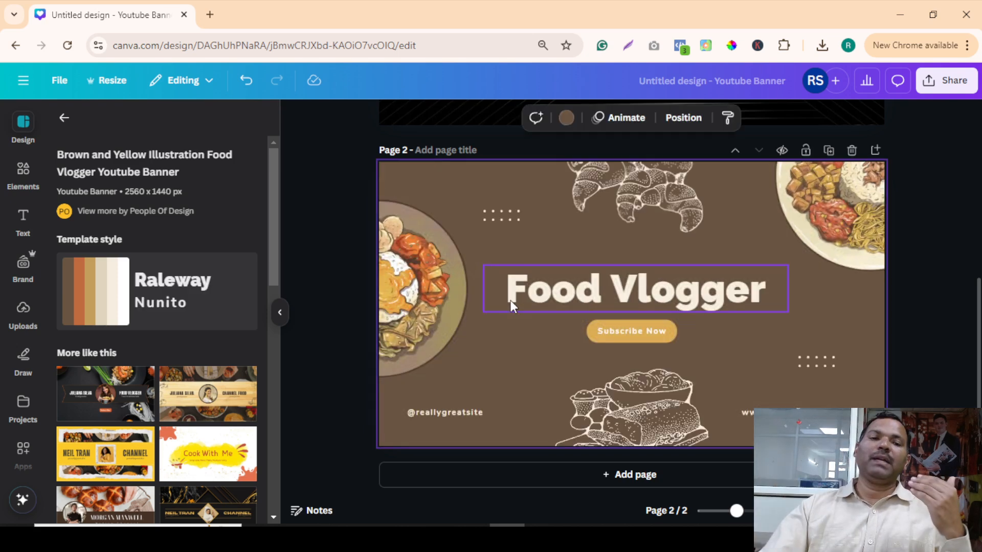
# Step: Replace page 2 with the "Orange Yellow Creative Cooking Youtube Banner" template and select its orange splash shapes
pyautogui.click(184, 471)
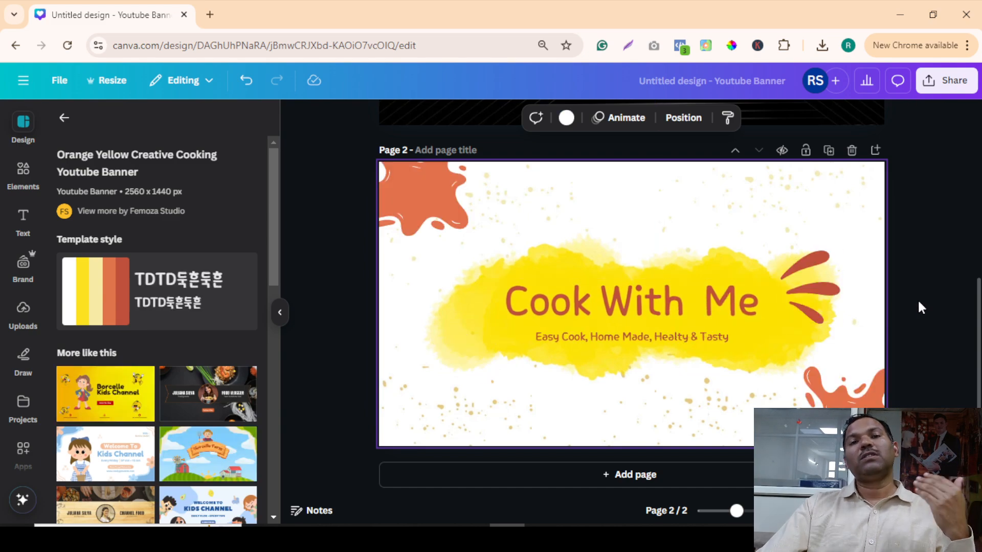
pyautogui.click(398, 198)
pyautogui.click(843, 394)
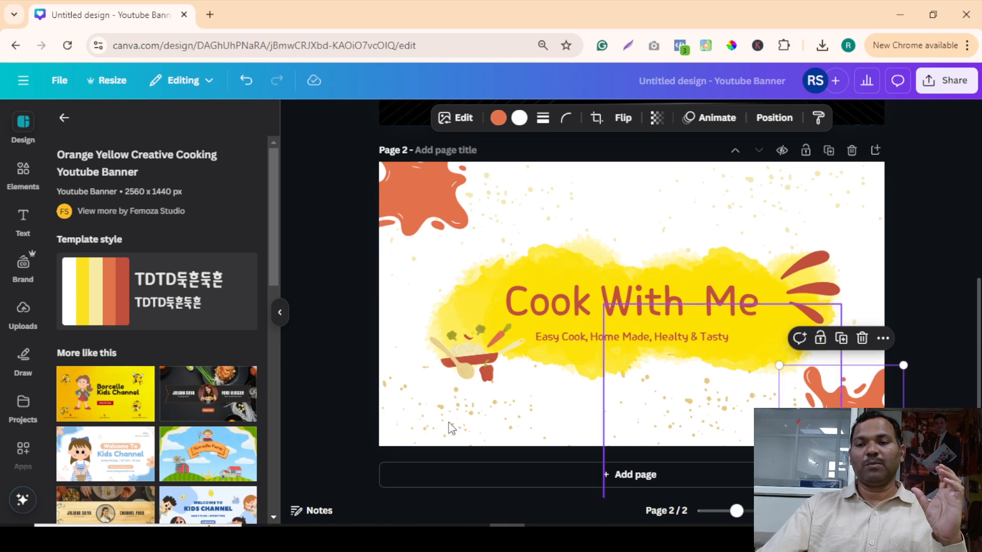
# Step: Replace page 2 with the "Black and Orange Modern Food Vlogger YouTube Banner" template from the similar templates
pyautogui.scroll(-1, 148, 378)
pyautogui.scroll(-1, 148, 377)
pyautogui.click(206, 331)
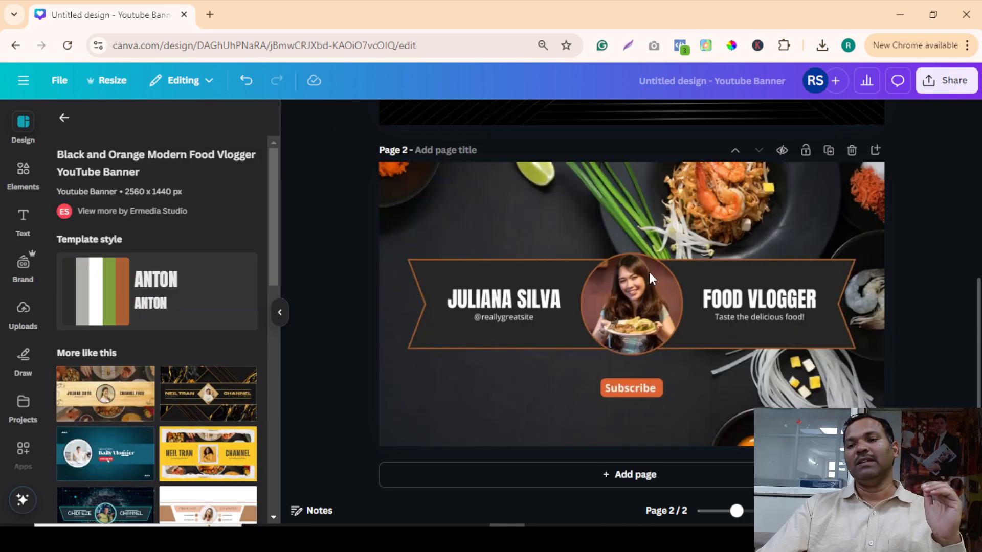
pyautogui.click(601, 339)
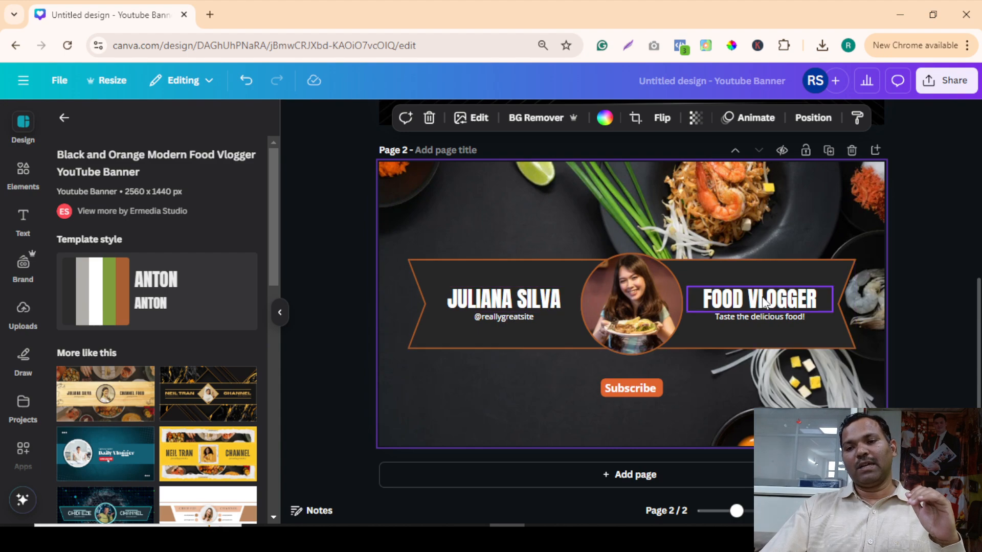
# Step: Try deleting the photo from page 2's circular frame, and undo the deletion
pyautogui.click(639, 306)
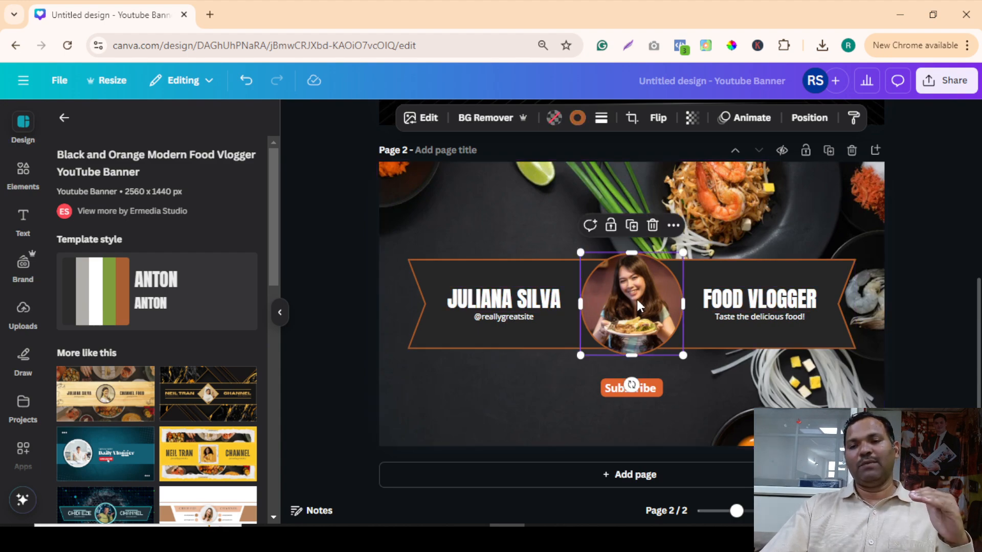
pyautogui.press('Delete')
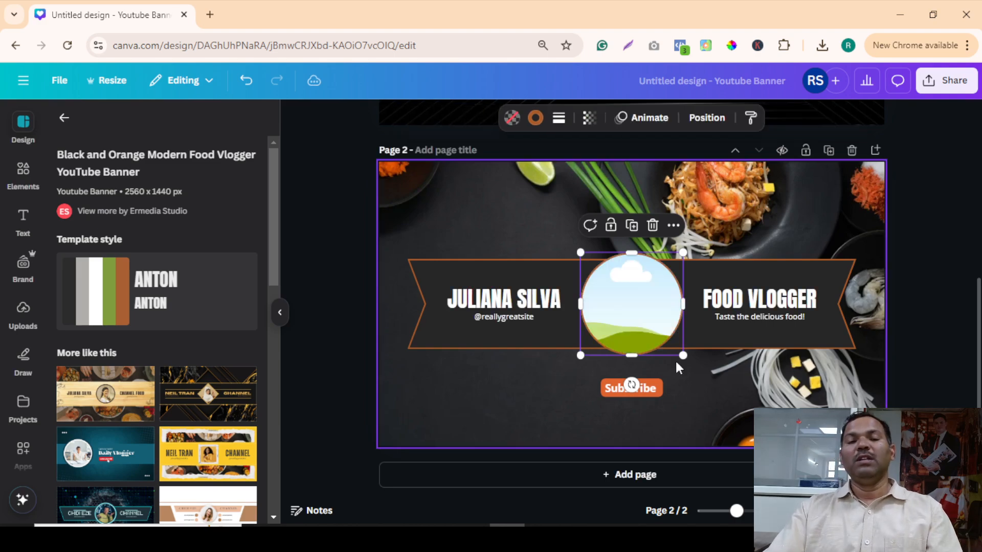
pyautogui.hotkey('ctrl', 'z')
pyautogui.click(919, 363)
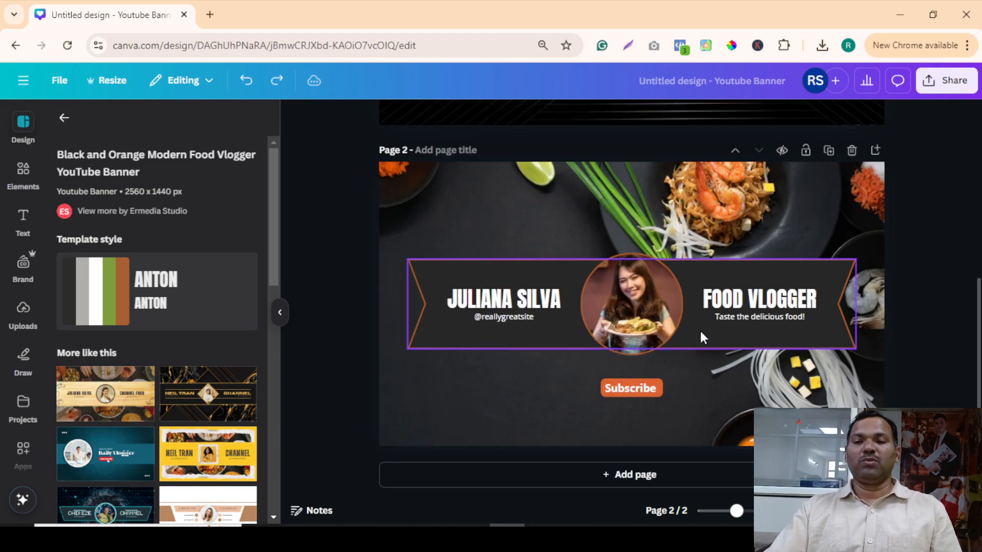
# Step: Add a third page to the banner design and search the templates for "digital marketer"
pyautogui.scroll(5, 699, 330)
pyautogui.scroll(-5, 639, 352)
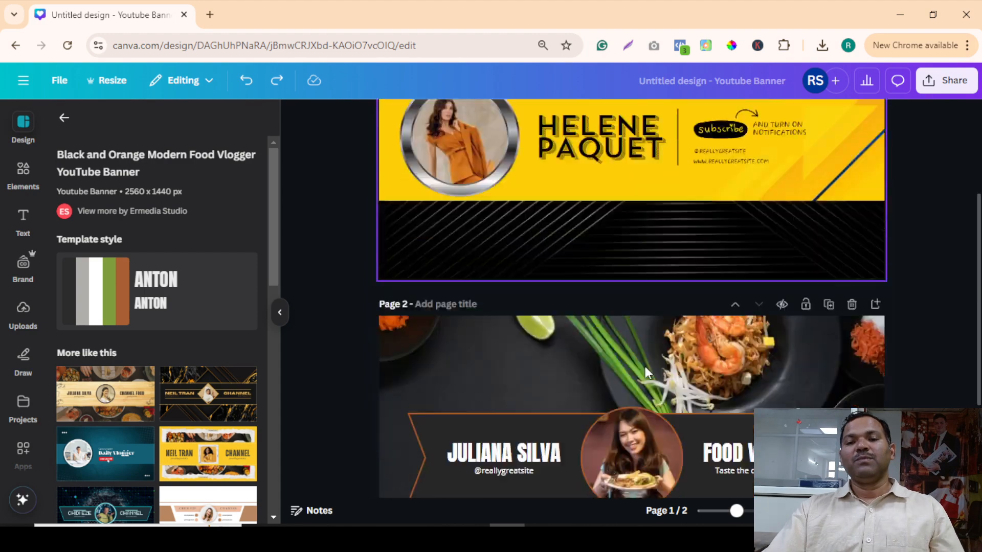
pyautogui.click(643, 491)
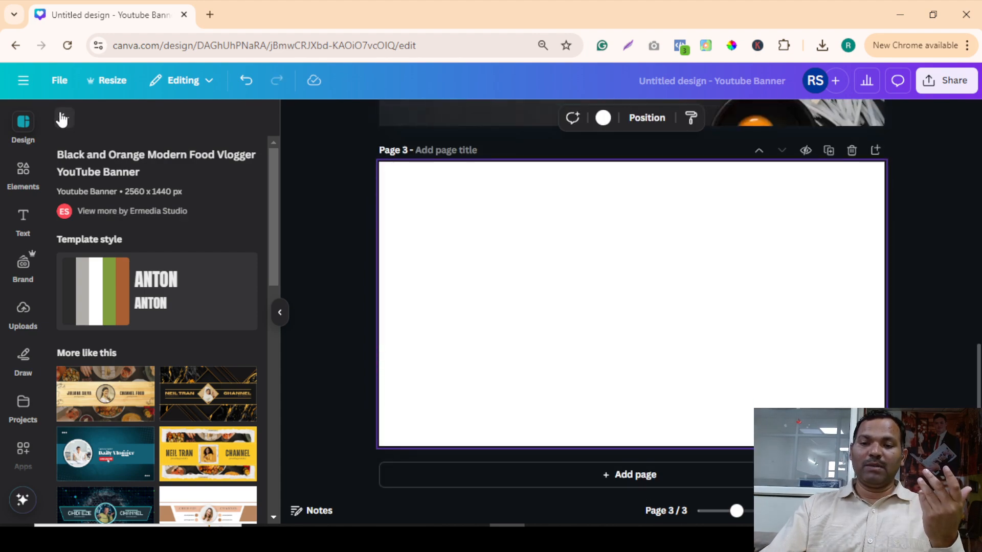
pyautogui.click(64, 118)
pyautogui.write('digit')
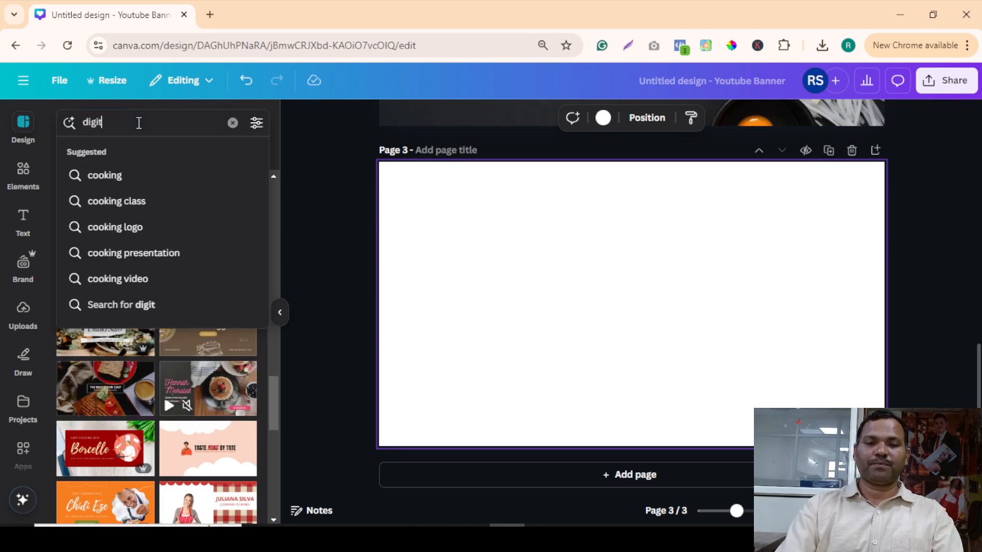
pyautogui.write('al marketer')
pyautogui.press('Return')
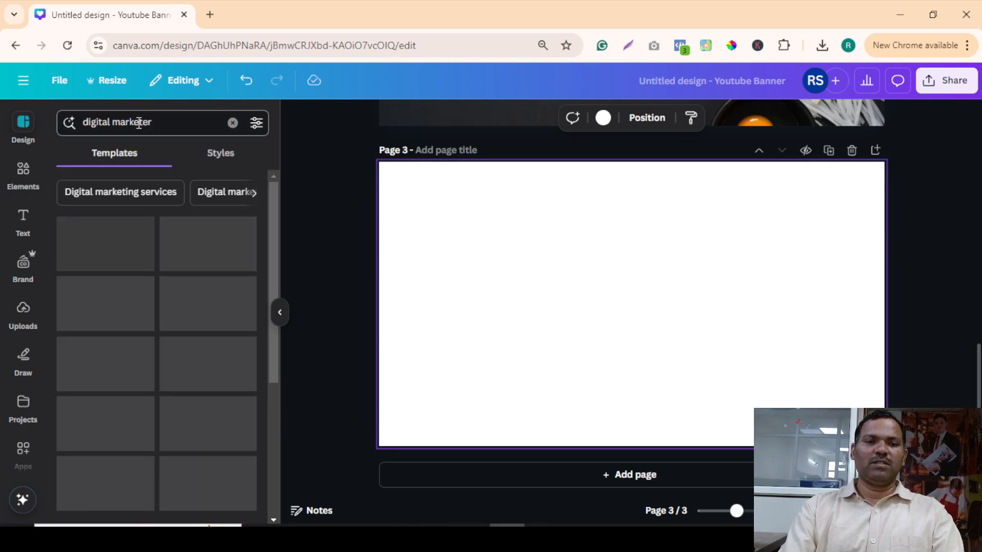
# Step: Apply the "Digital Marketing Expert" template to page 3 and replace it with the similar "Green and Black Modern Gamer YouTube Banner" template
pyautogui.click(208, 304)
pyautogui.scroll(-3, 219, 339)
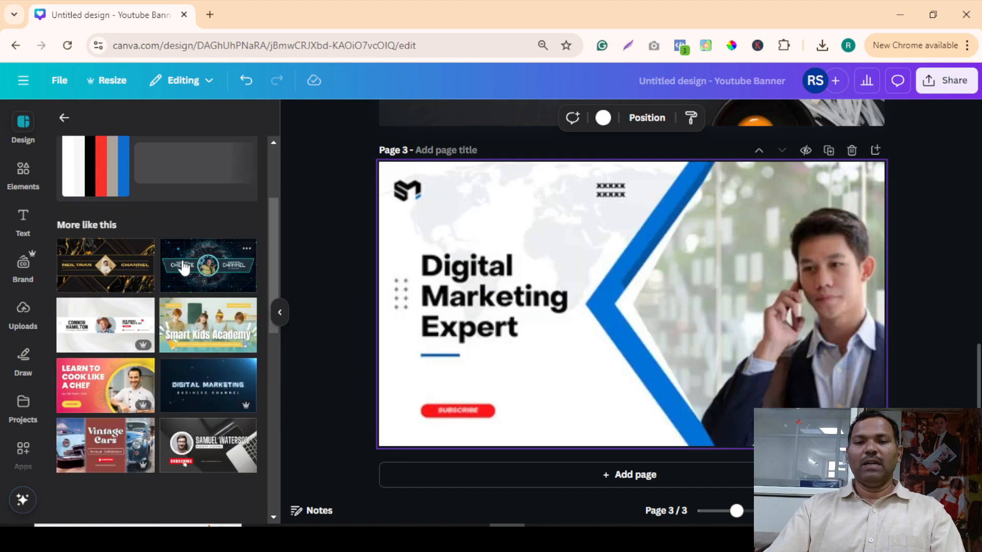
pyautogui.click(185, 269)
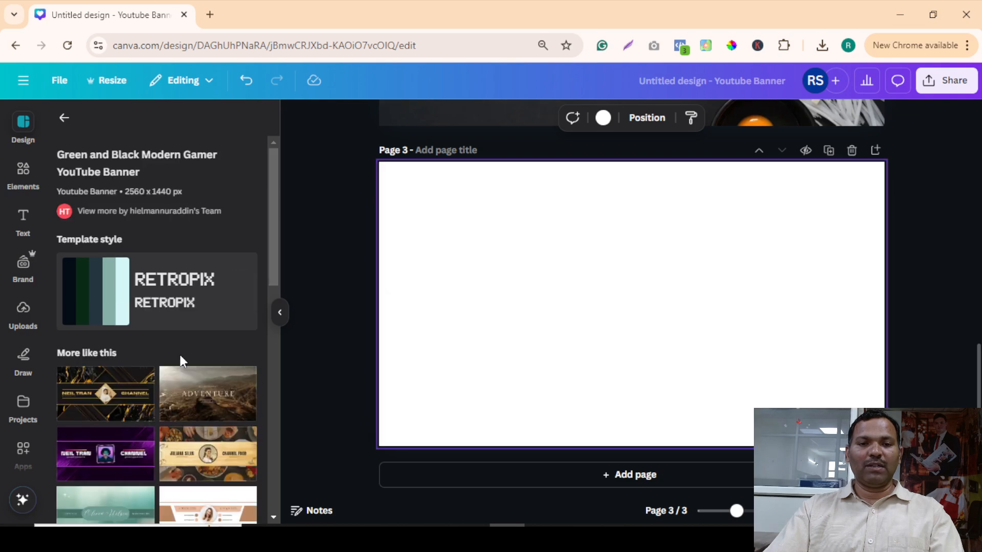
pyautogui.scroll(-4, 180, 356)
pyautogui.scroll(-2, 229, 364)
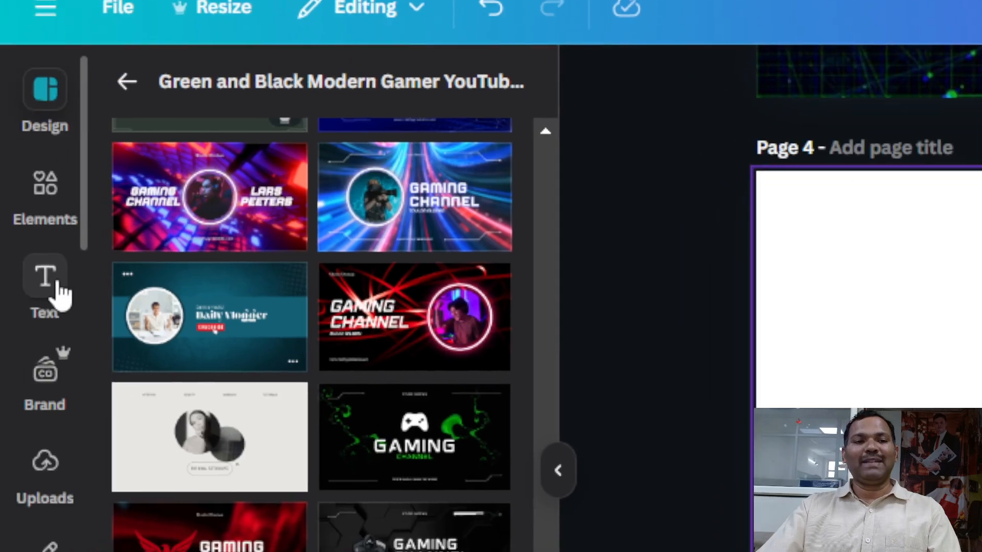
pyautogui.click(55, 290)
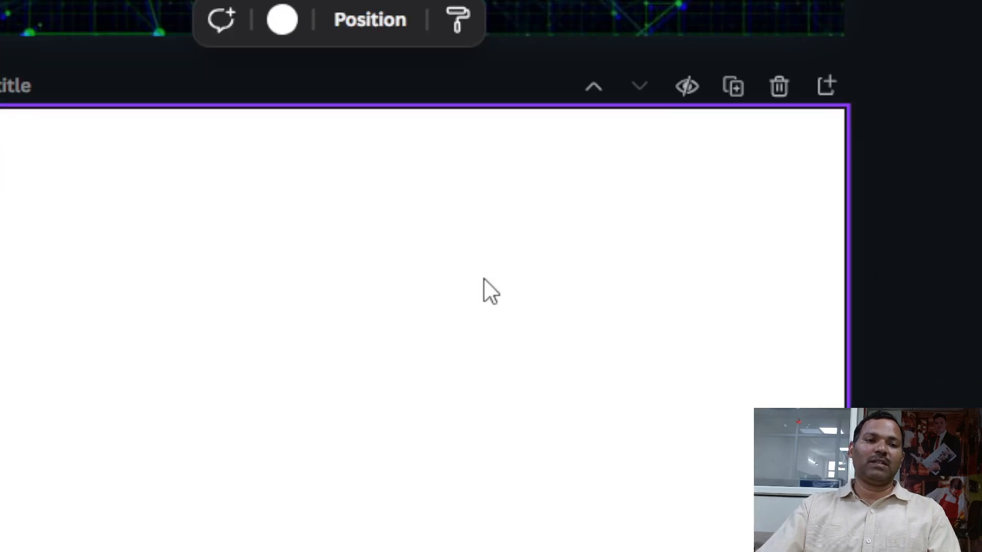
pyautogui.scroll(9, 767, 419)
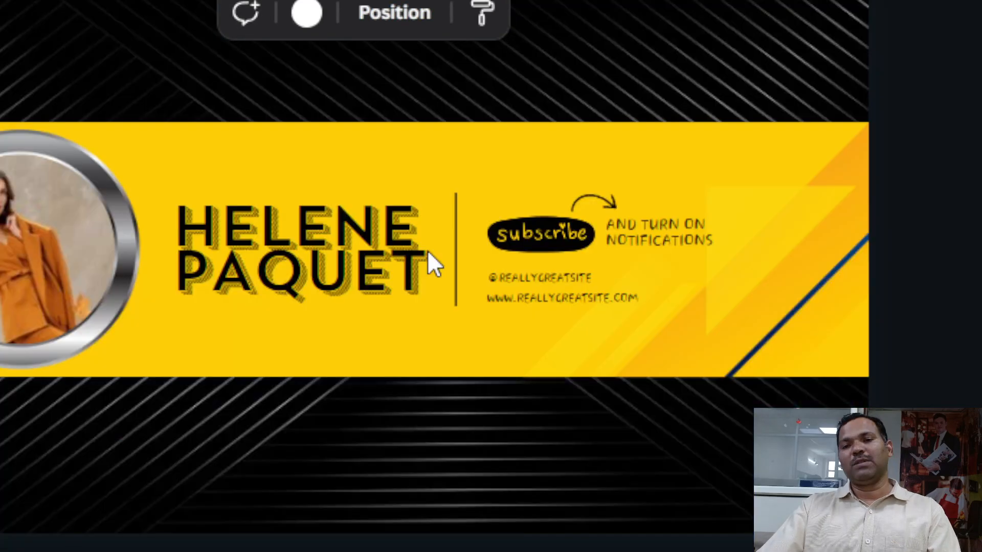
pyautogui.scroll(3, 427, 250)
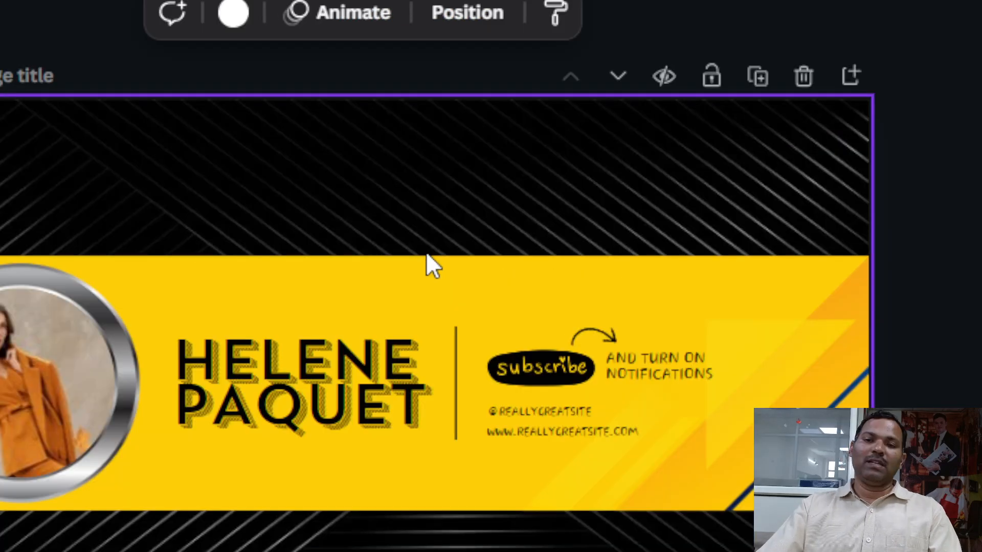